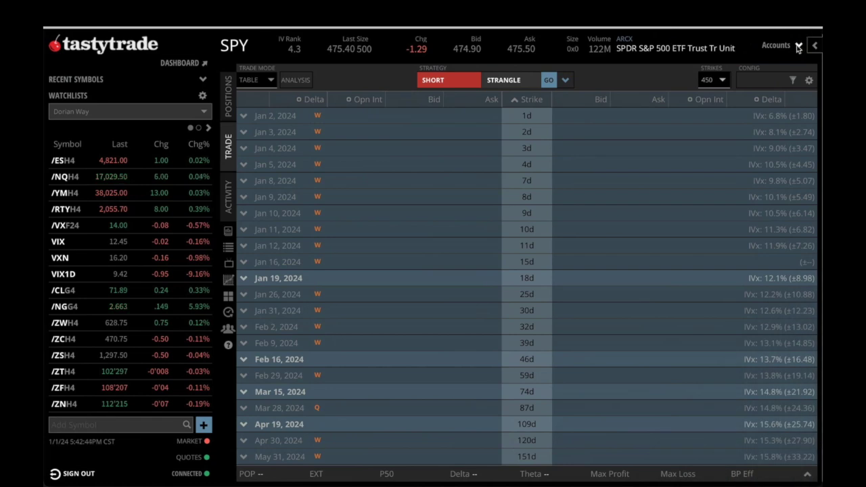
Step: Expand the accounts summary under the SPY header
click(798, 46)
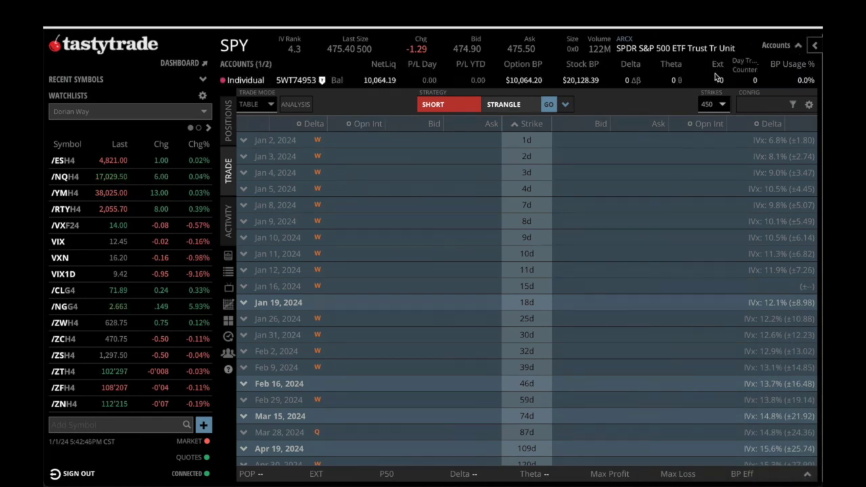
Step: Review the accounts summary row showing net liq 10,064.19 and option BP $10,064.20
mouse_move(803, 50)
mouse_down()
mouse_move(500, 65)
mouse_move(352, 57)
mouse_move(245, 66)
mouse_move(215, 84)
mouse_move(775, 100)
mouse_move(774, 48)
mouse_up()
key(Escape)
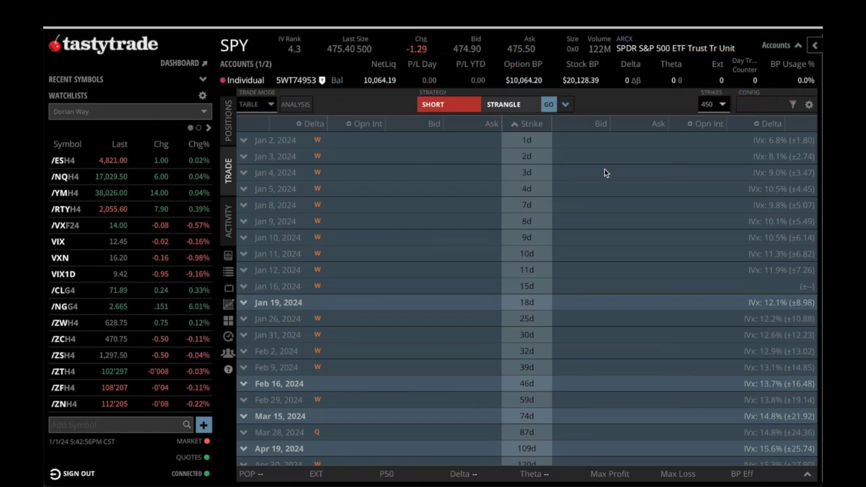
Step: Show the Accounts Header Detail fields: Delta, Theta, Extrinsic, Day Trade Counter, Buying Power Usage %
click(203, 97)
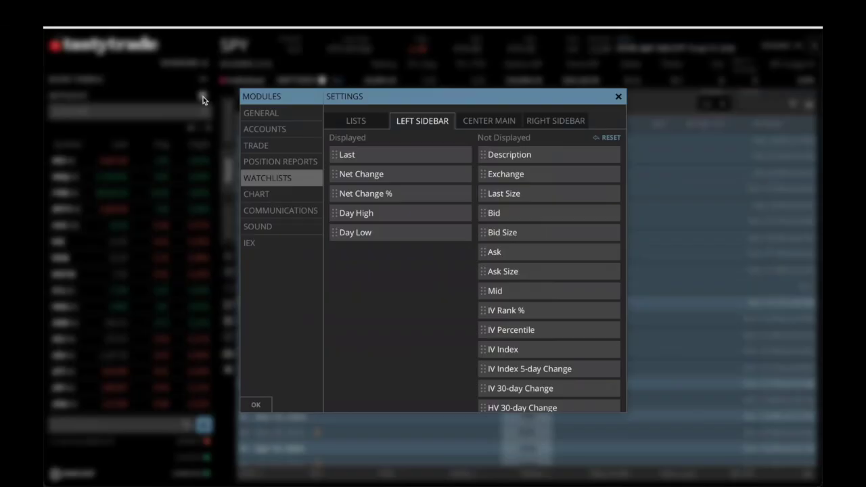
click(250, 128)
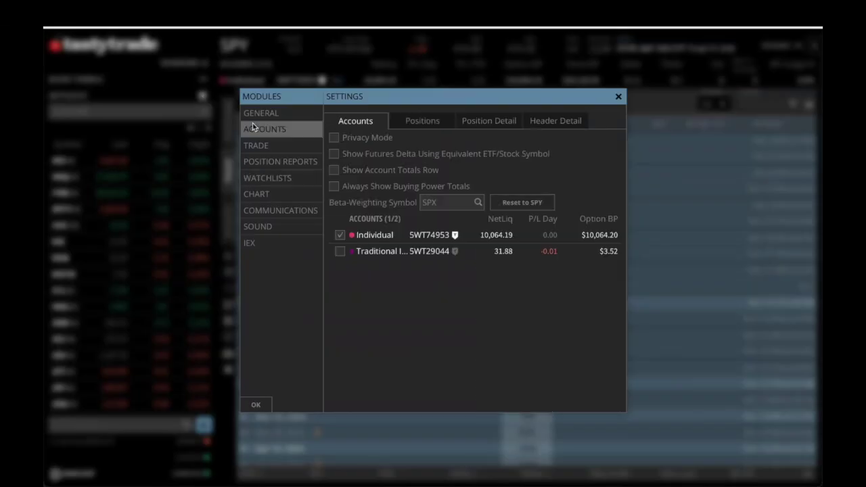
click(540, 124)
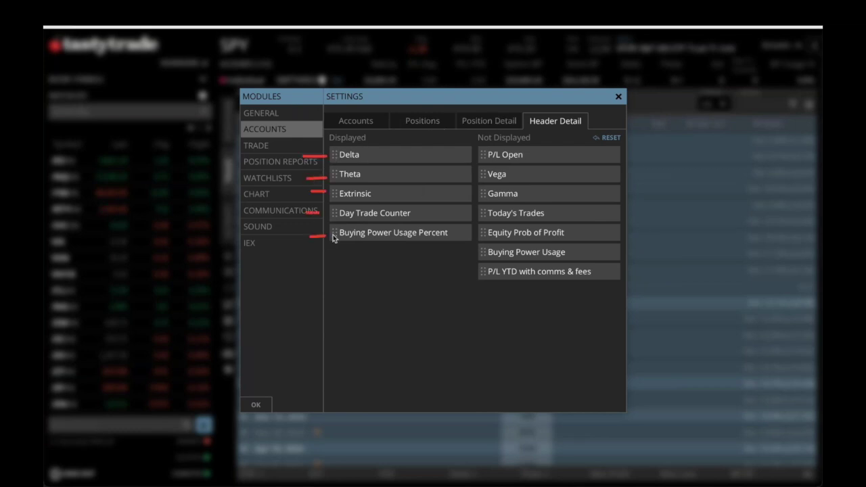
mouse_move(400, 234)
mouse_down()
mouse_move(392, 237)
mouse_move(400, 242)
mouse_up()
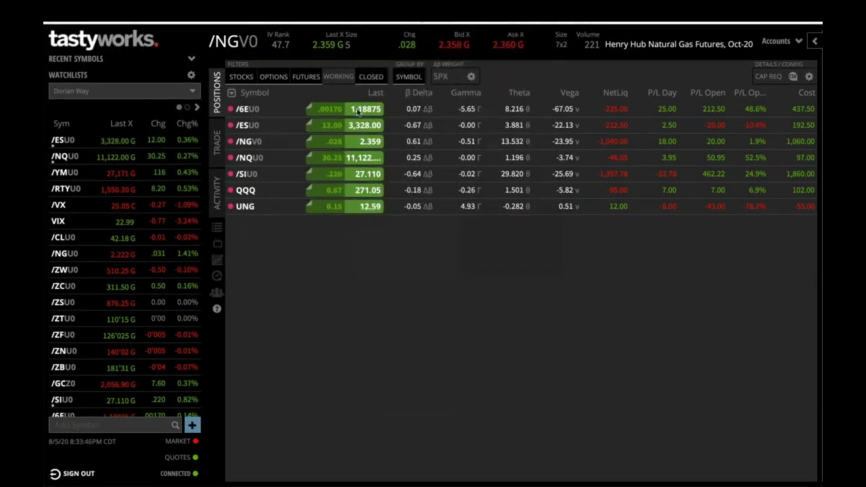
Step: Reopen watchlist settings listing Last, Net Change, Net Change %, Day High, Day Low sidebar columns
drag(244, 104, 785, 100)
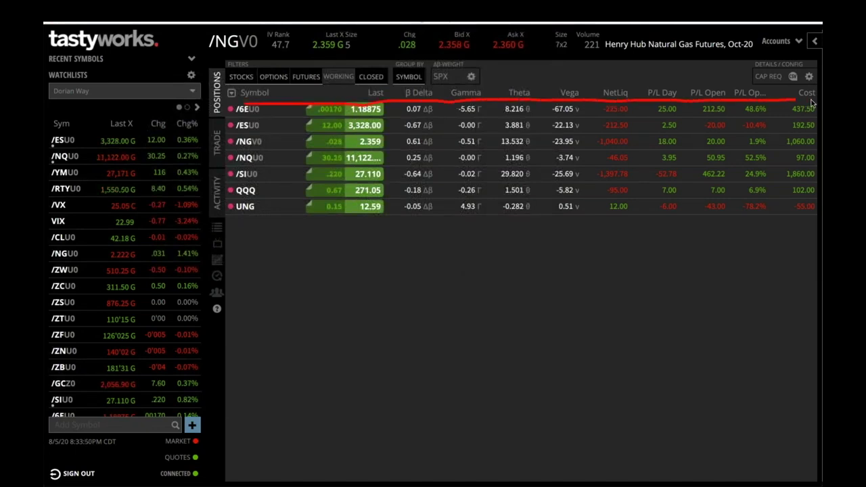
key(Escape)
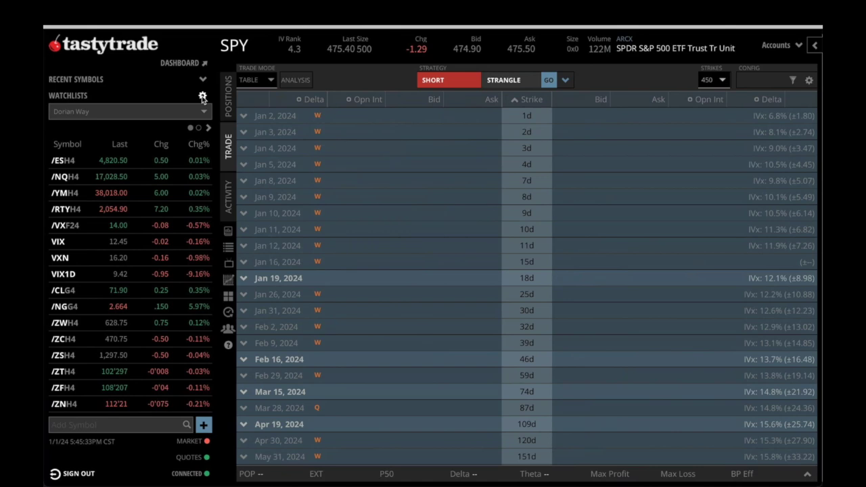
click(202, 97)
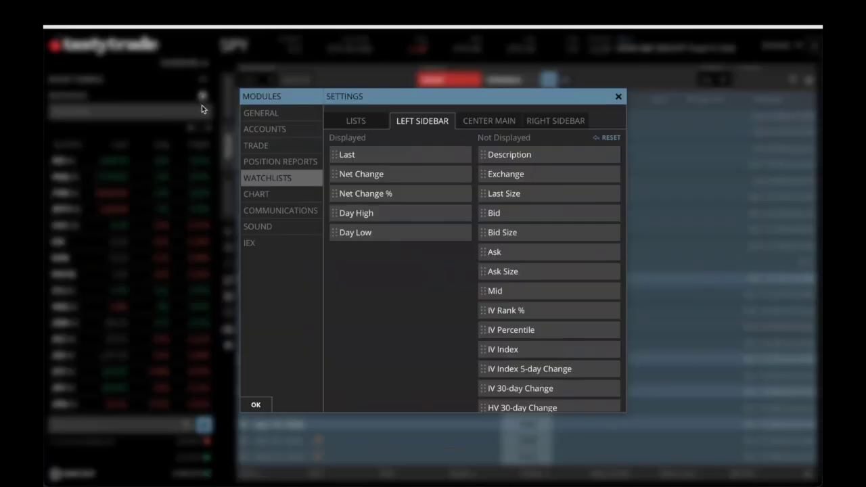
Step: Arrange the Accounts Positions displayed columns, including Cost, and apply them
click(273, 129)
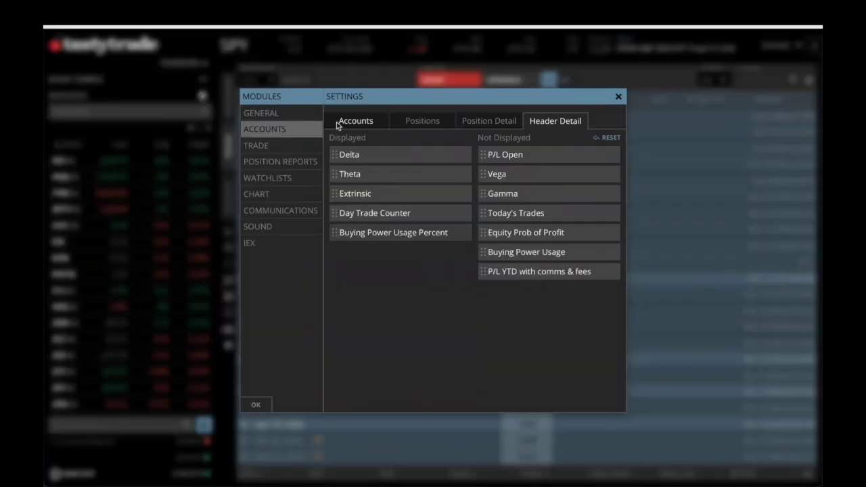
click(409, 120)
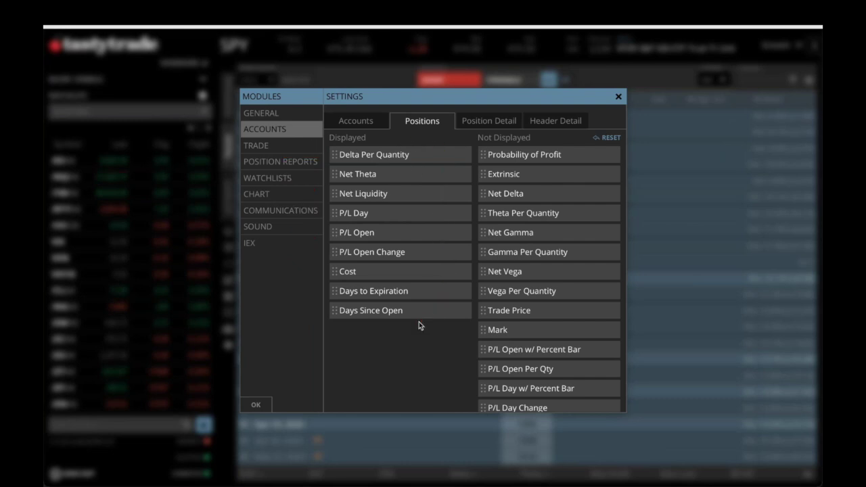
drag(416, 314, 397, 319)
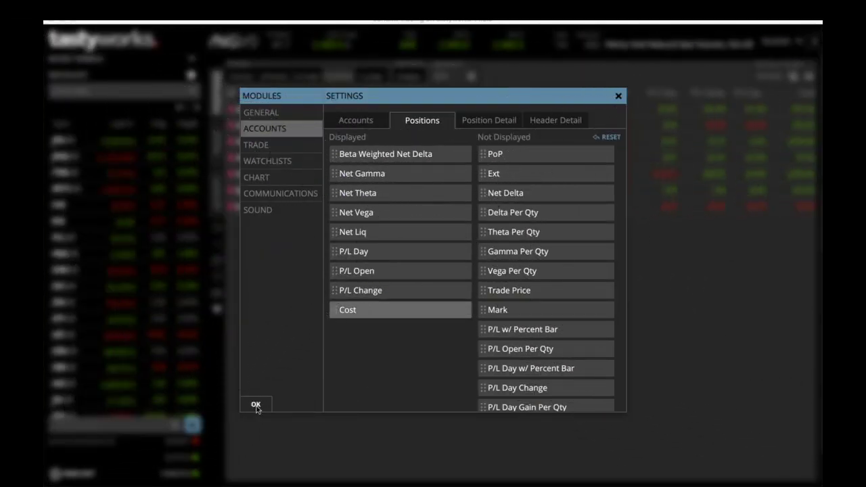
click(255, 405)
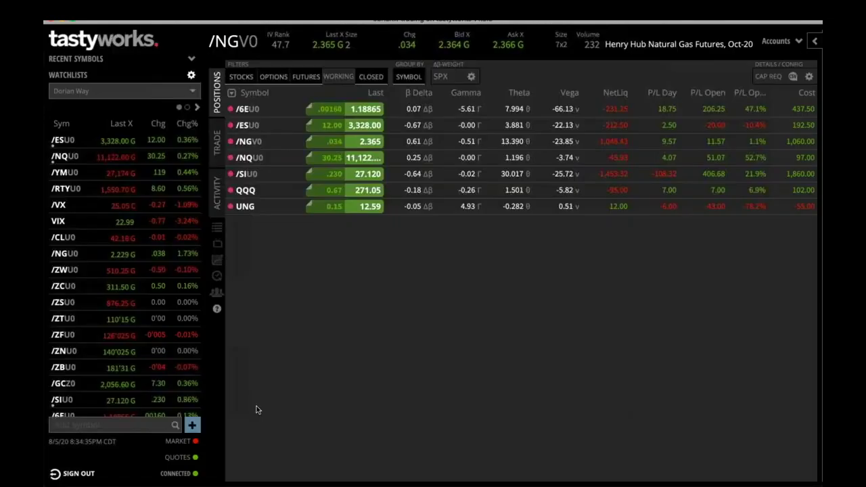
Step: Bring up the Accounts settings page with general account options and the account list
click(191, 76)
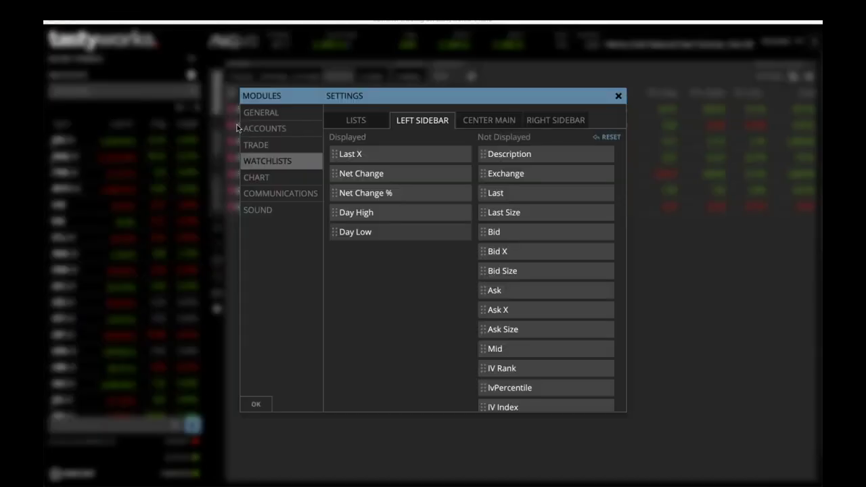
click(265, 130)
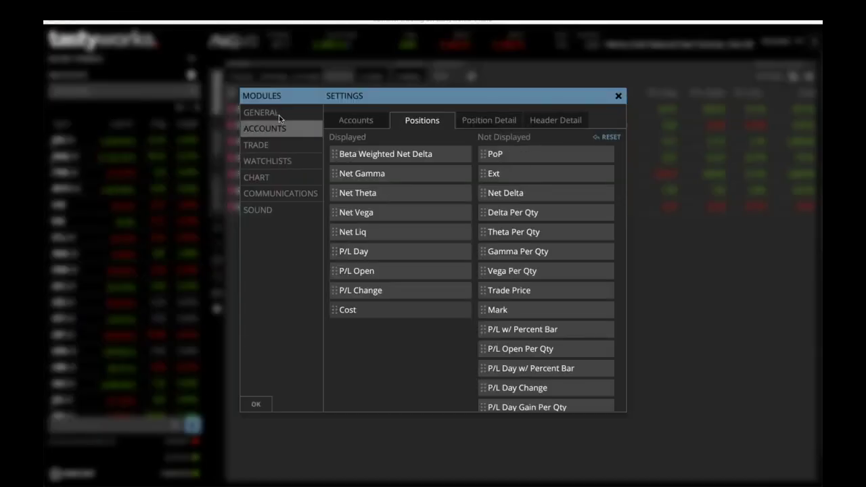
click(353, 123)
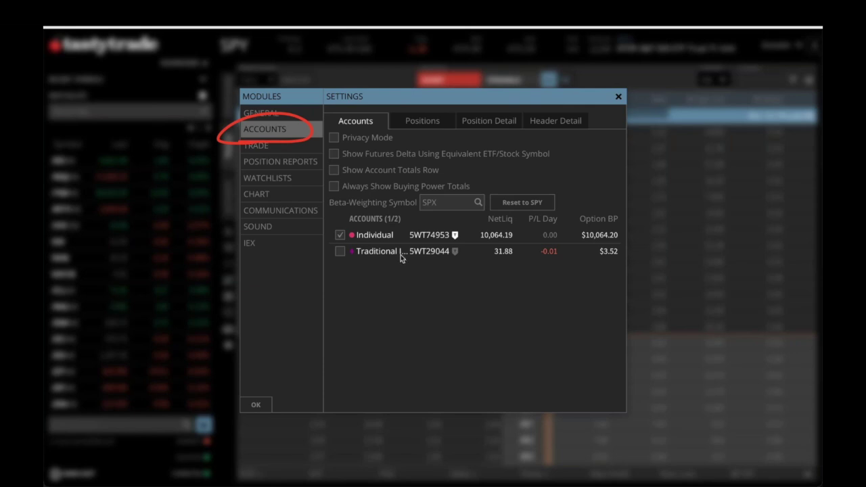
Step: Untick one of the two accounts so only the other is displayed
mouse_move(336, 162)
mouse_down()
mouse_move(511, 162)
mouse_move(526, 141)
mouse_move(394, 142)
mouse_move(318, 156)
mouse_move(360, 161)
mouse_up()
key(Escape)
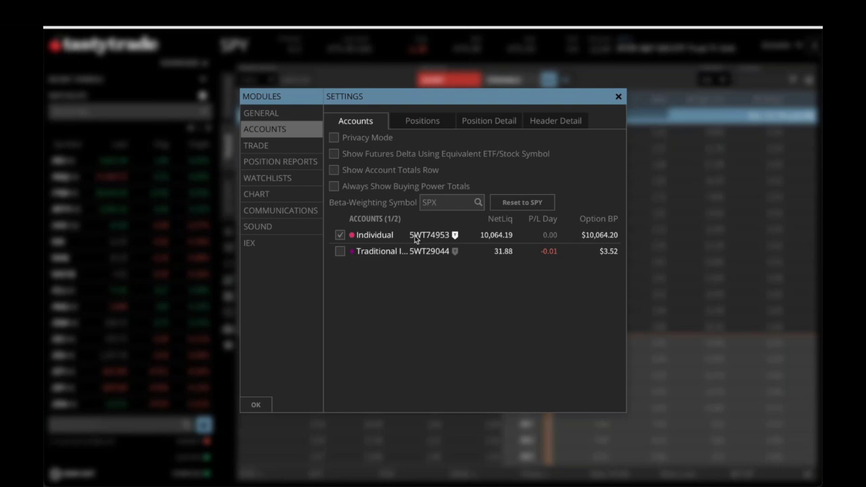
click(340, 251)
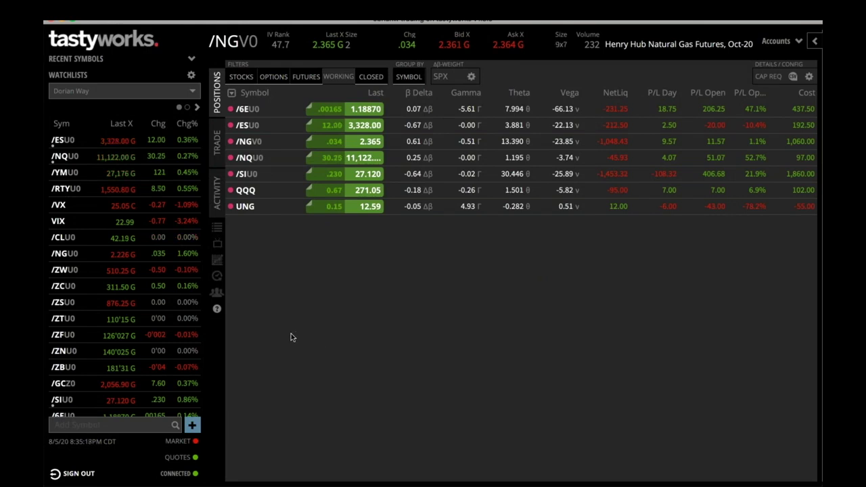
Step: Return to watchlist settings showing Last, Net Change, Net Change %, Day High, Day Low columns
mouse_move(62, 100)
mouse_down()
mouse_move(46, 223)
mouse_move(65, 408)
mouse_up()
drag(163, 83, 207, 406)
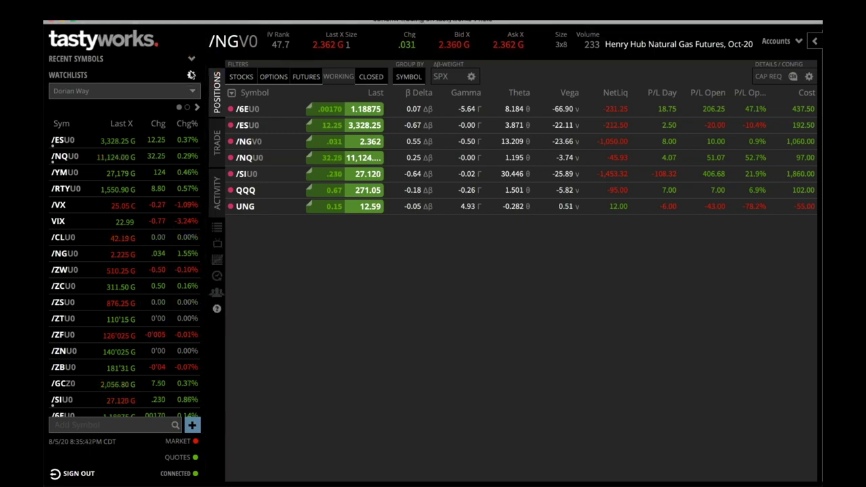
click(191, 74)
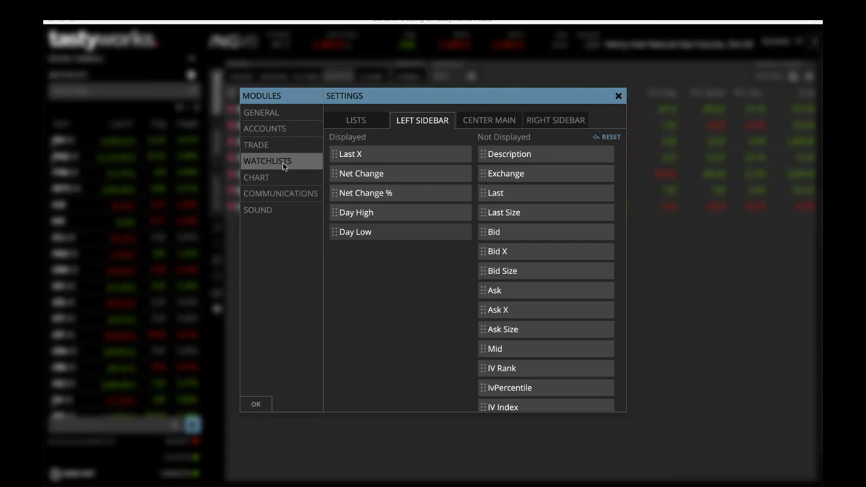
Step: Create a new watchlist named 'The Dorian Way12' containing /ES
click(359, 121)
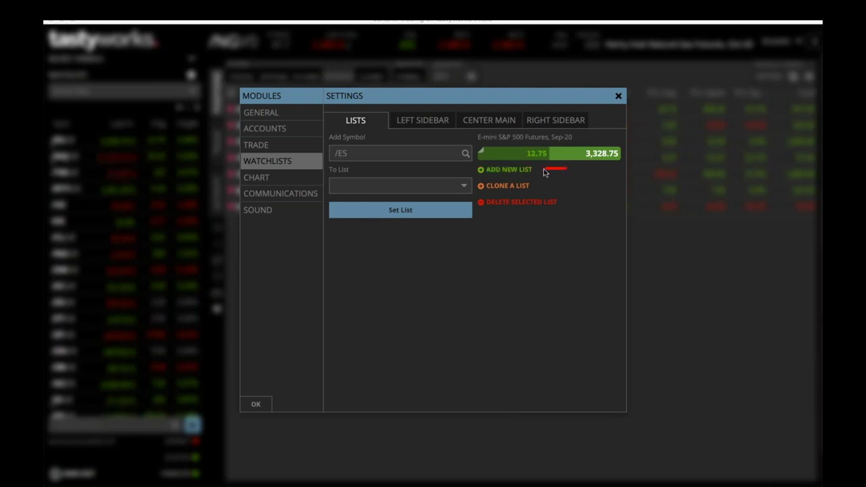
click(507, 170)
click(412, 188)
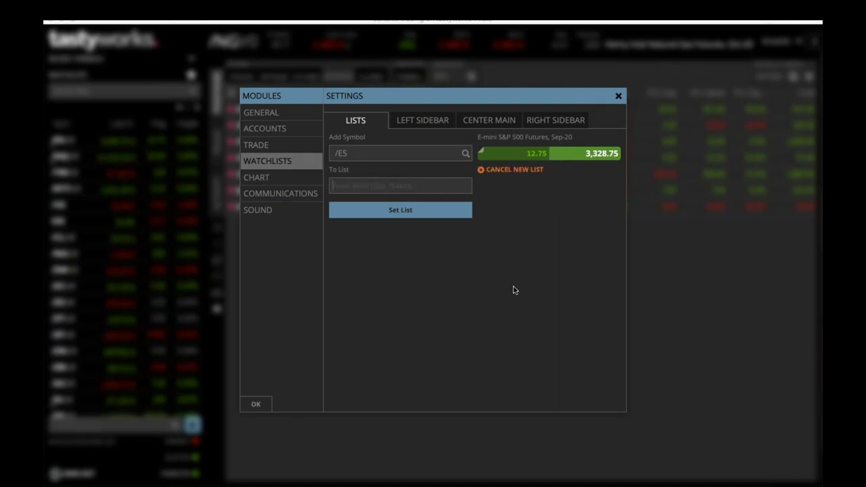
text(The Dorian Way)
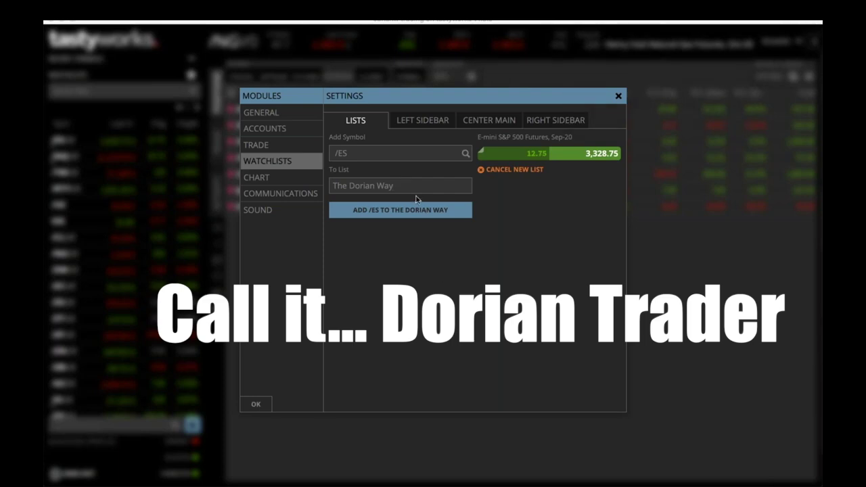
text(12)
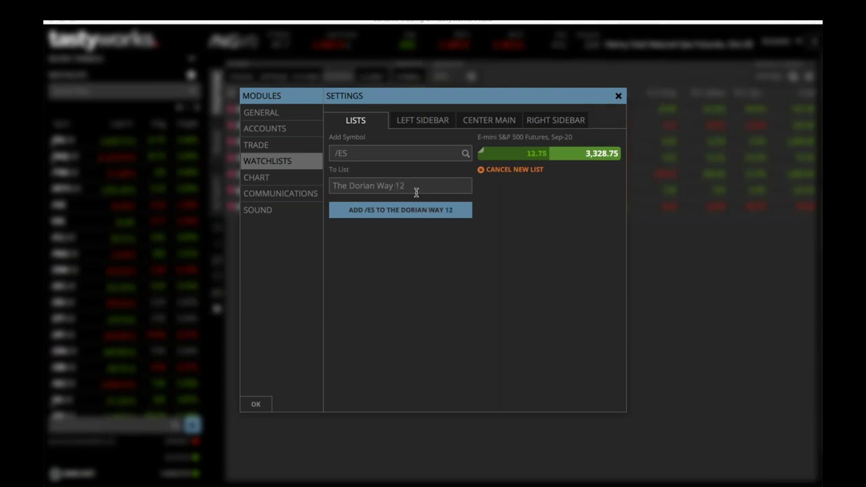
click(387, 212)
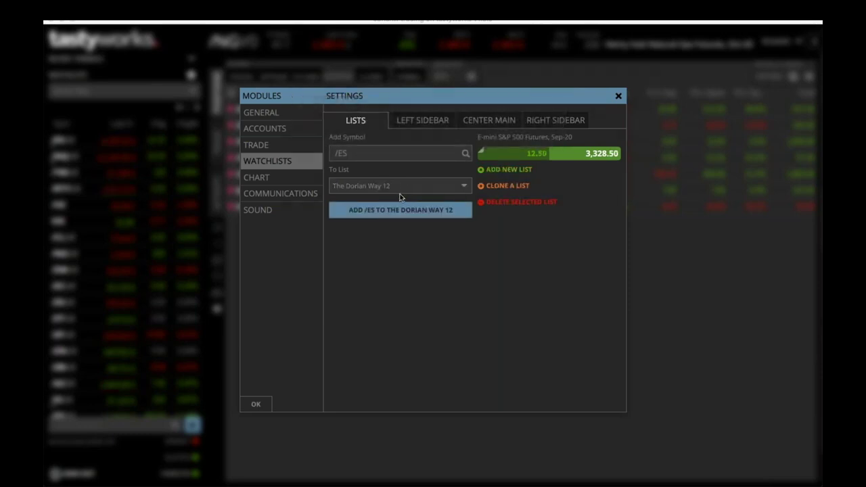
Step: Replace the /ES symbol with /NQ and add it to the new watchlist
click(377, 155)
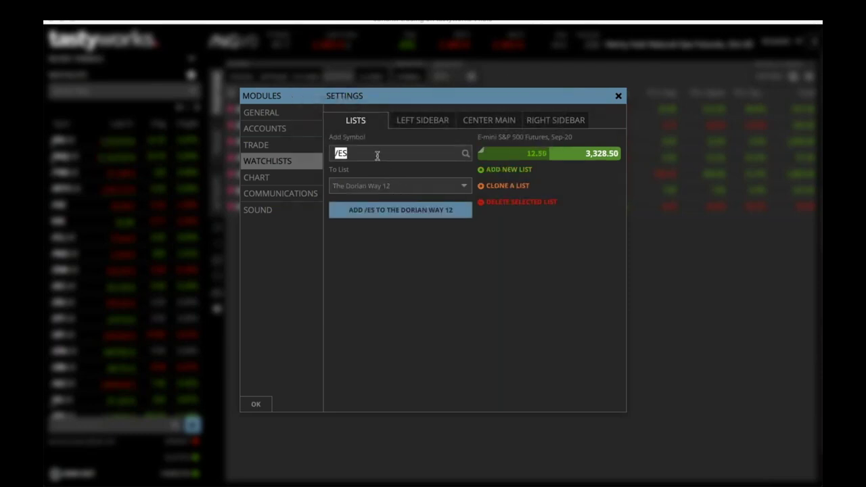
click(377, 156)
click(382, 213)
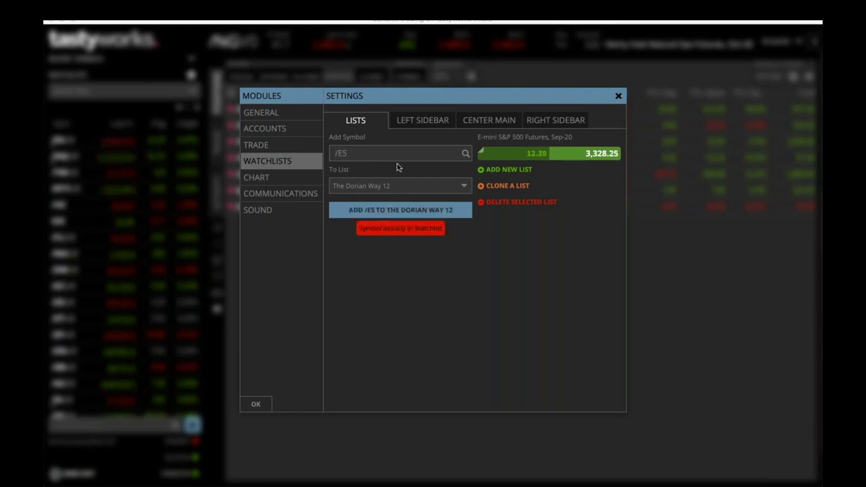
click(375, 154)
text(/NQ)
click(387, 214)
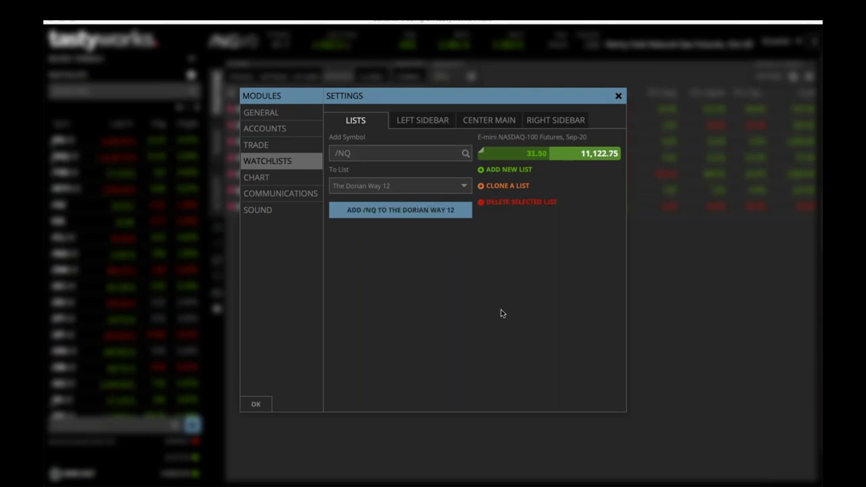
Step: Delete the new watchlist, confirm the deletion, and close Settings
click(502, 204)
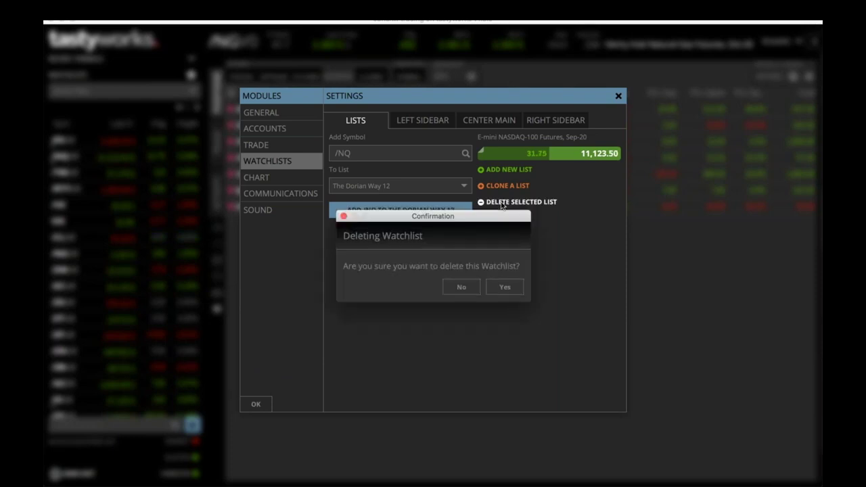
click(506, 289)
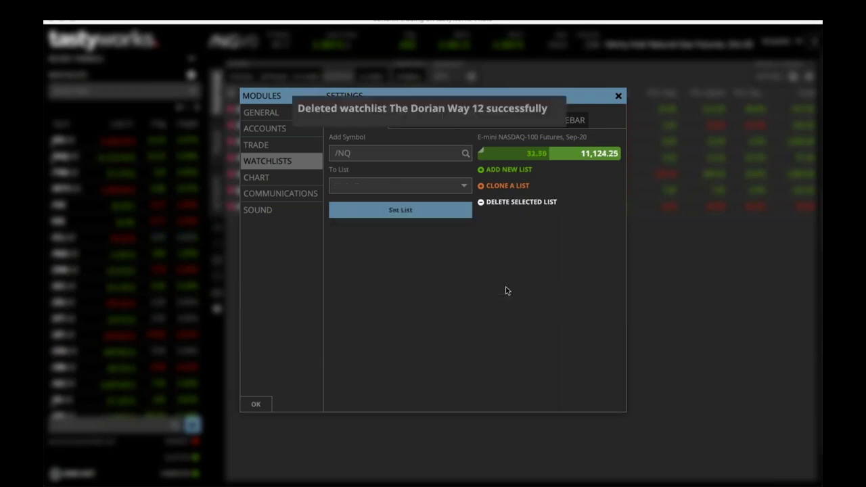
click(261, 406)
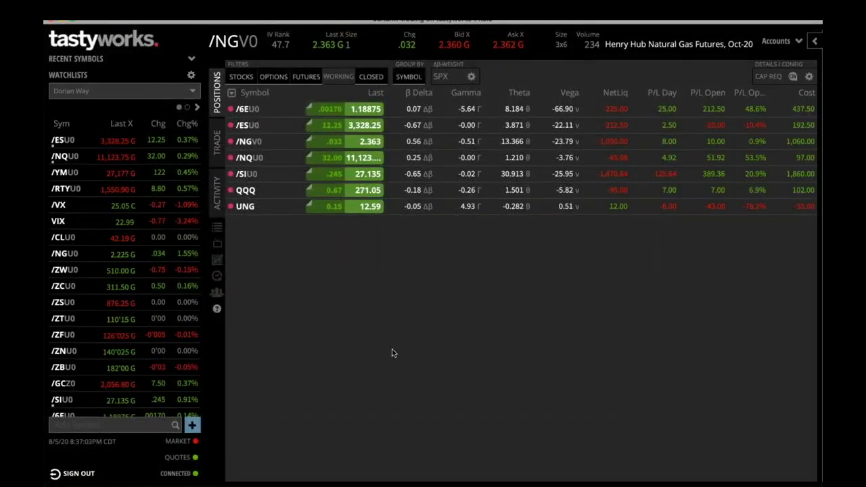
click(192, 92)
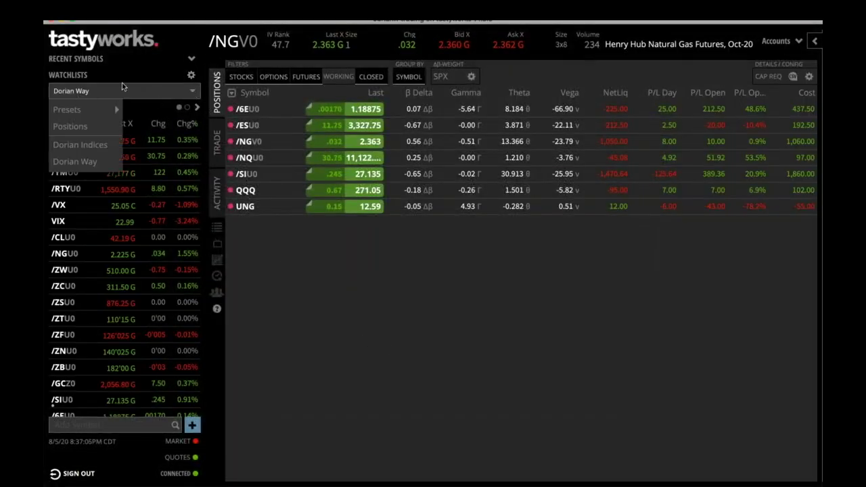
click(95, 91)
drag(86, 115, 95, 81)
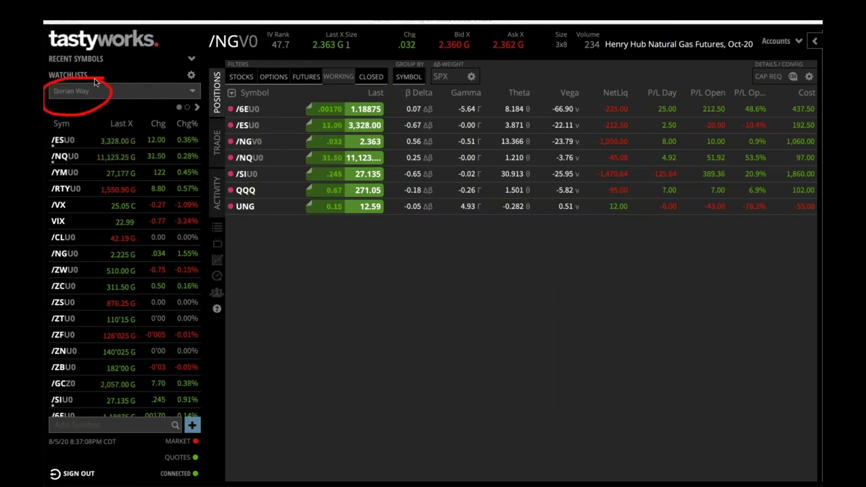
click(95, 91)
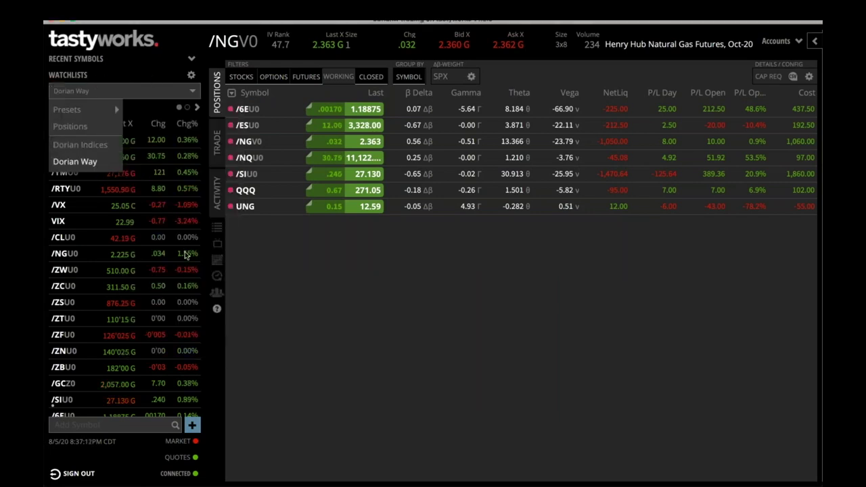
click(320, 326)
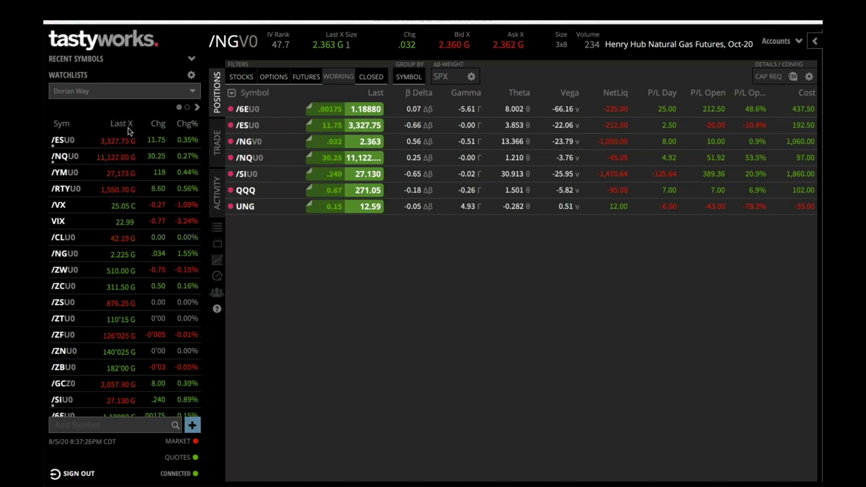
drag(107, 130, 198, 131)
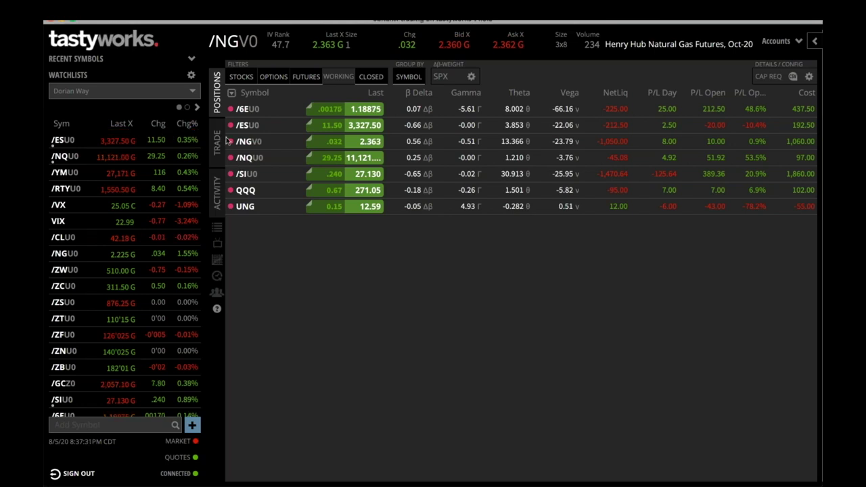
click(188, 109)
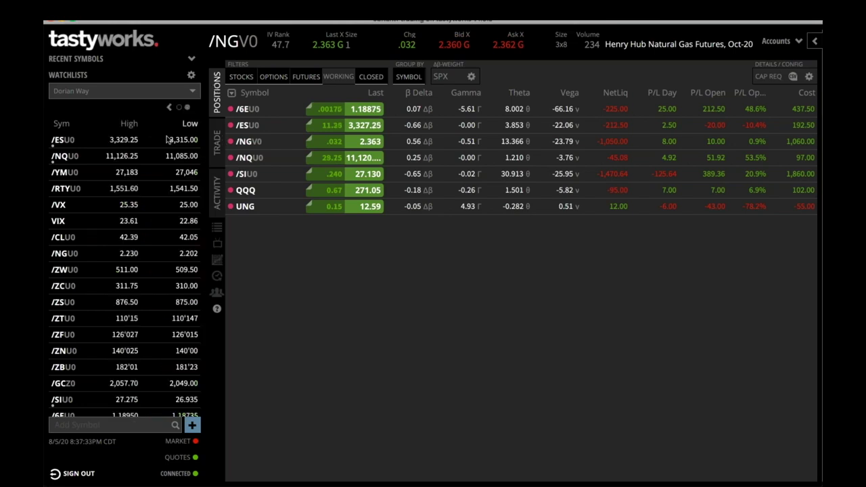
drag(121, 130, 196, 132)
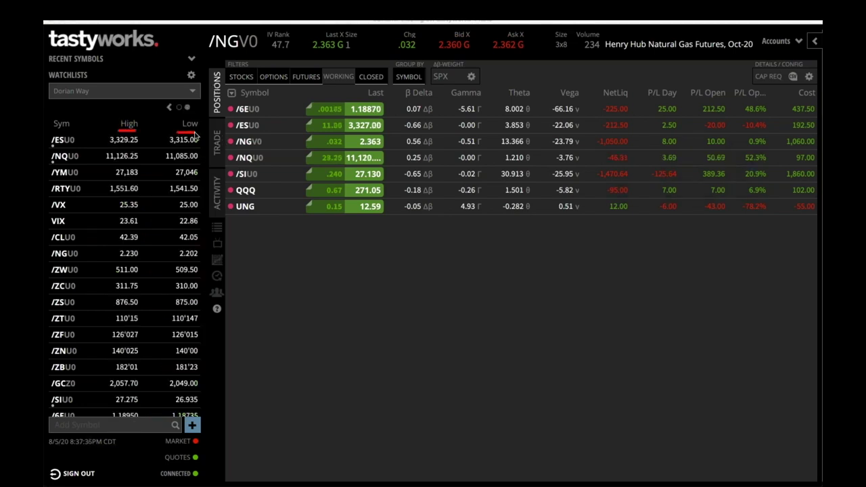
click(180, 107)
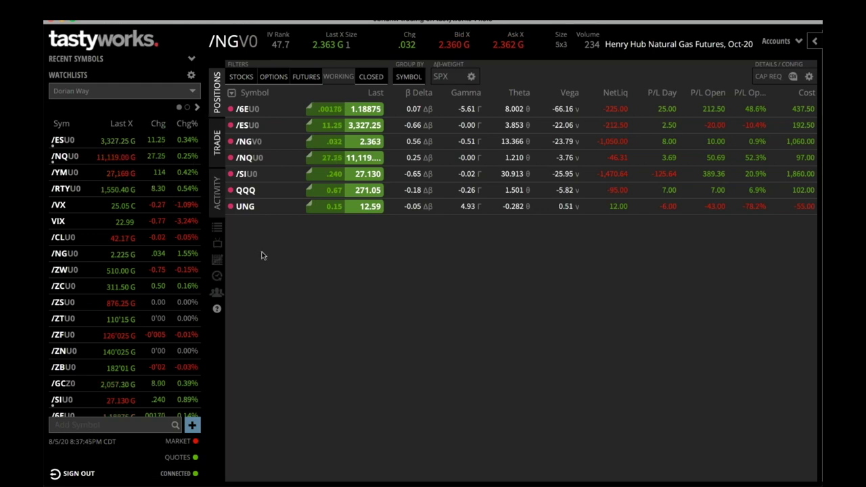
click(188, 108)
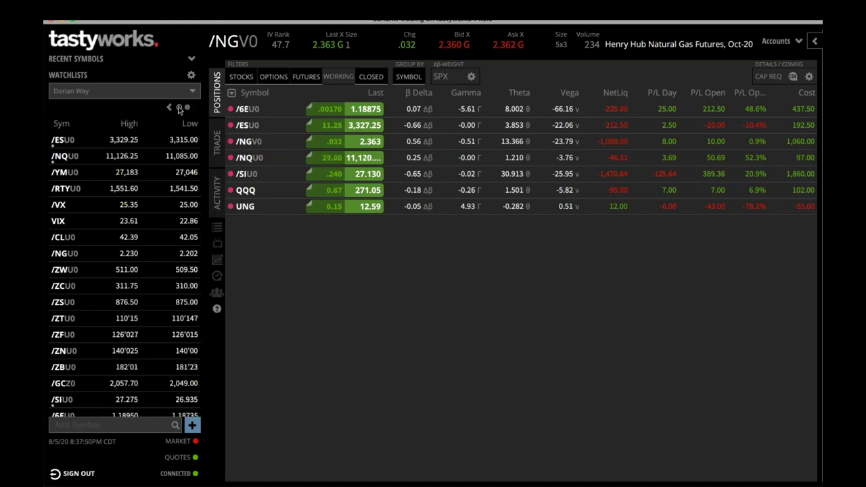
click(179, 107)
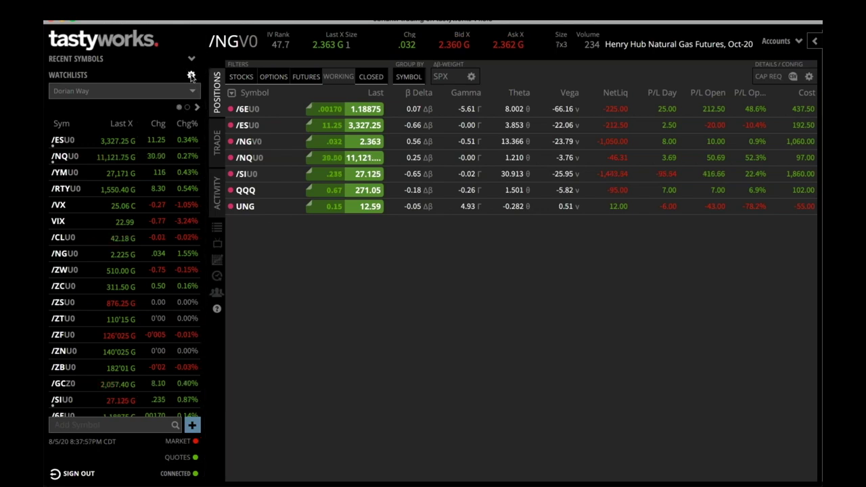
click(191, 76)
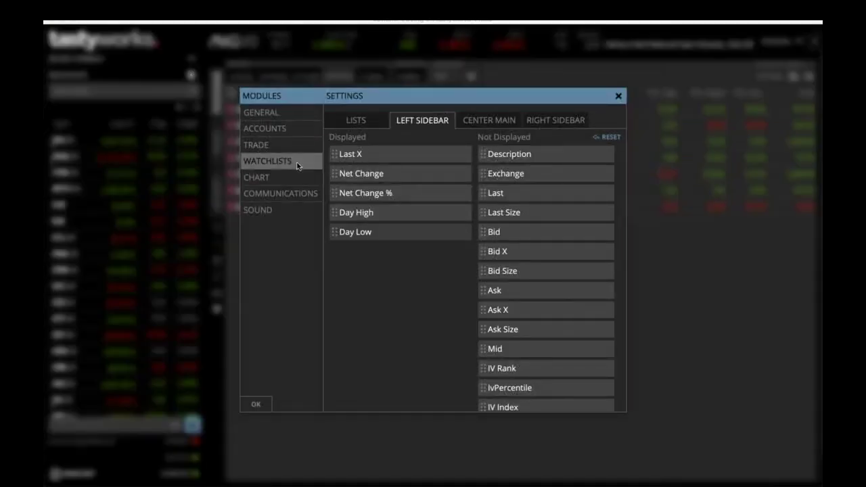
click(560, 121)
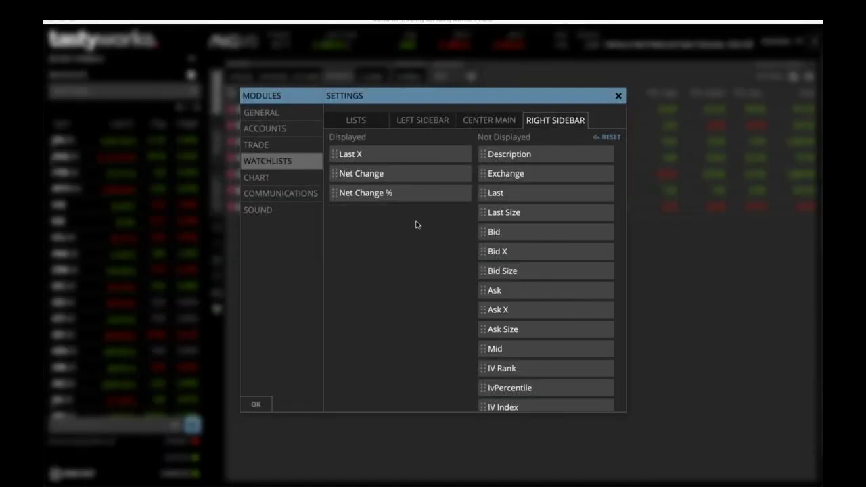
drag(322, 203, 386, 220)
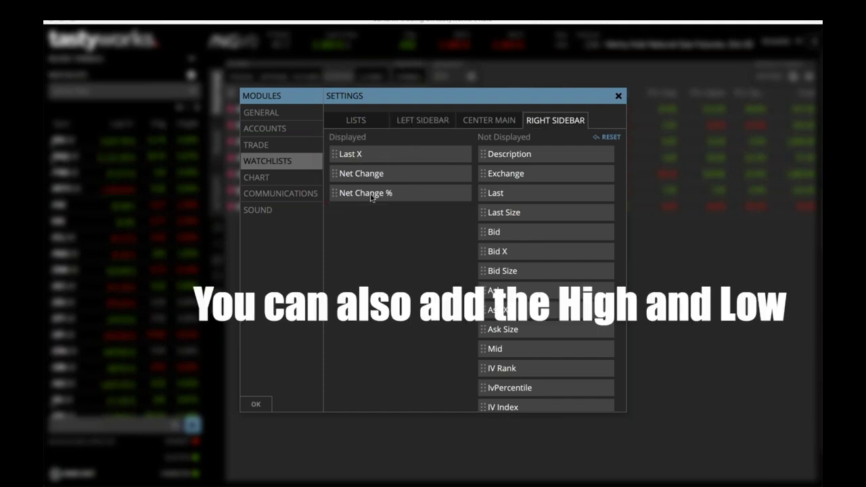
drag(363, 196, 399, 195)
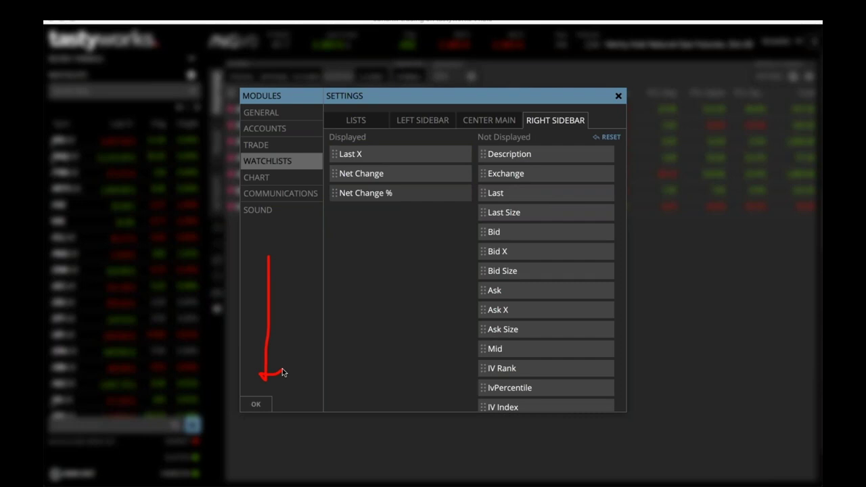
click(268, 404)
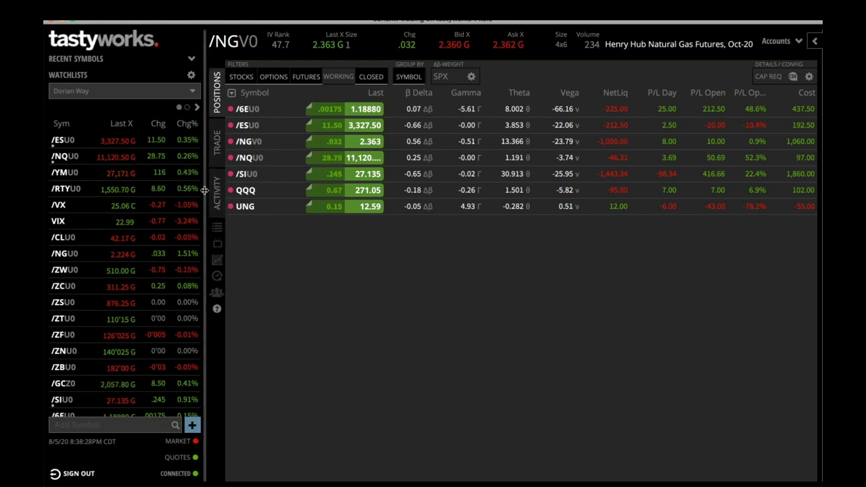
drag(204, 190, 286, 184)
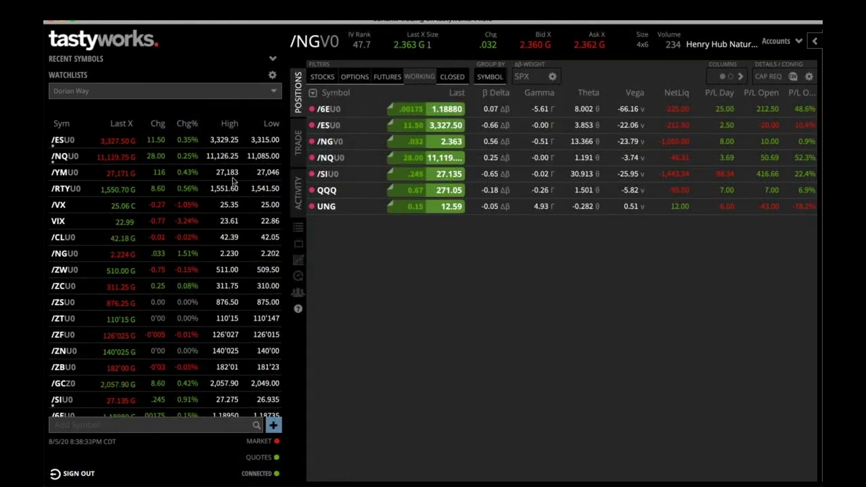
mouse_move(780, 87)
mouse_down()
mouse_move(440, 155)
mouse_move(806, 169)
mouse_move(640, 125)
mouse_up()
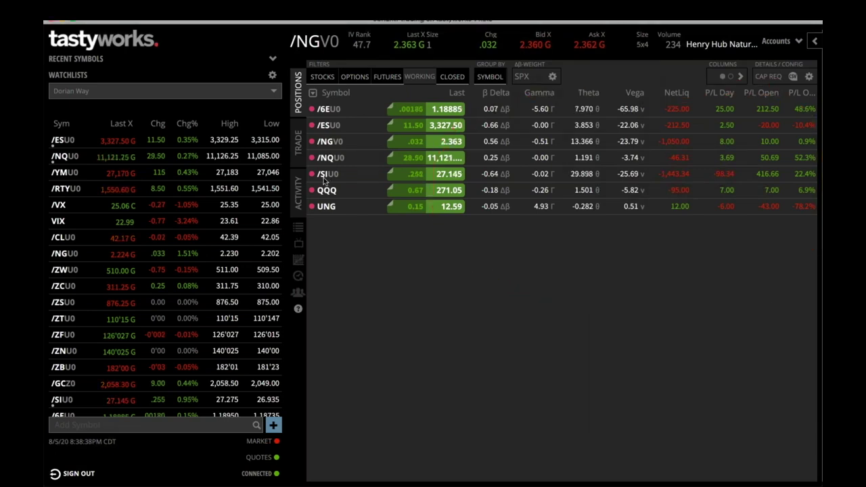
drag(227, 220, 206, 222)
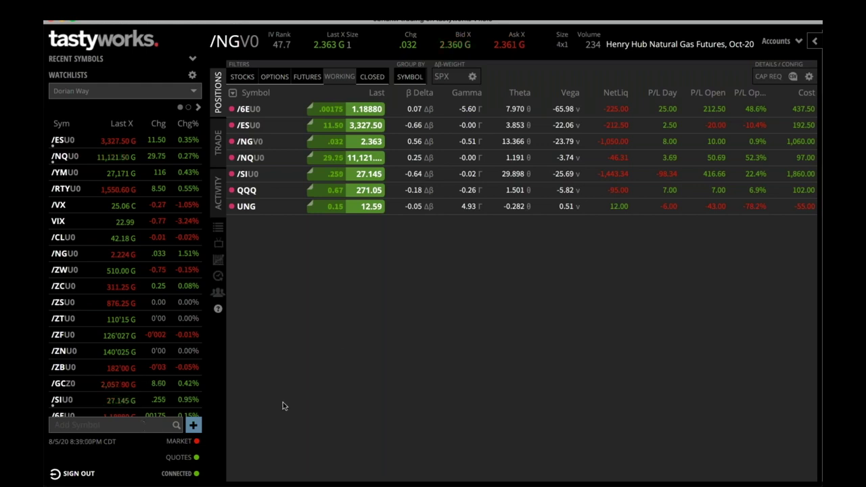
mouse_move(212, 392)
mouse_down()
mouse_move(48, 437)
mouse_move(207, 404)
mouse_up()
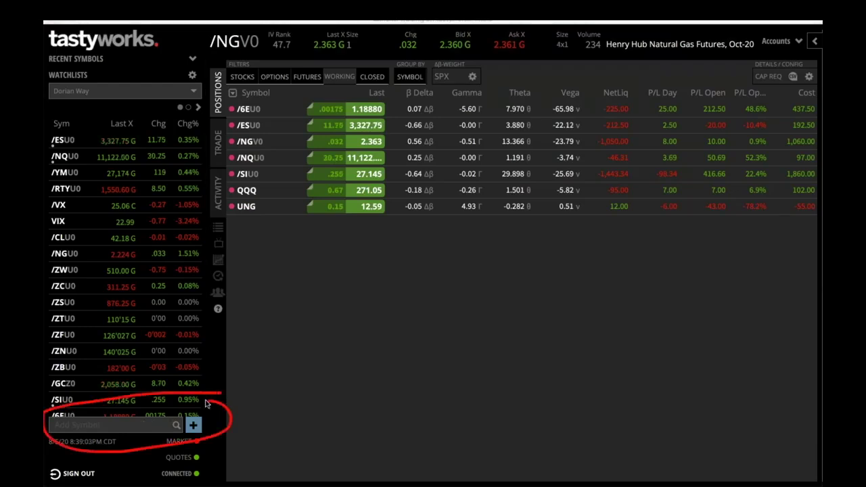
Step: Pick SPXN from an SPX search, clear it, then load the /NGU0 option chain
click(126, 427)
text(SPX)
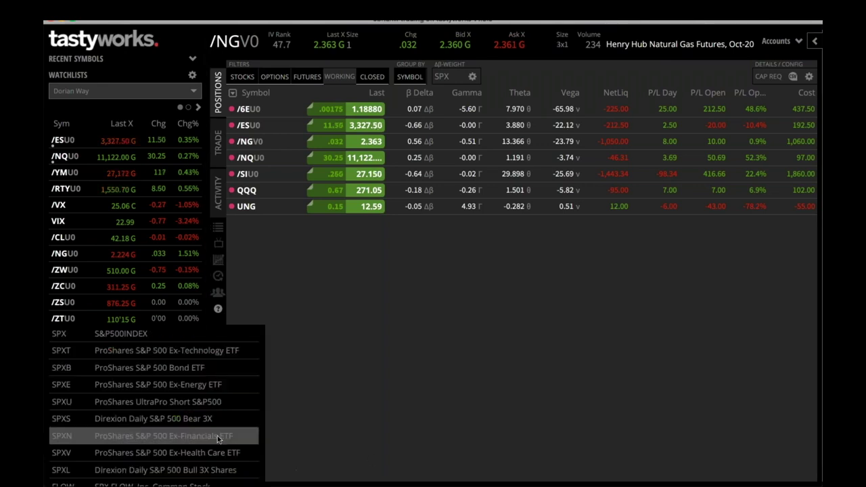
click(217, 436)
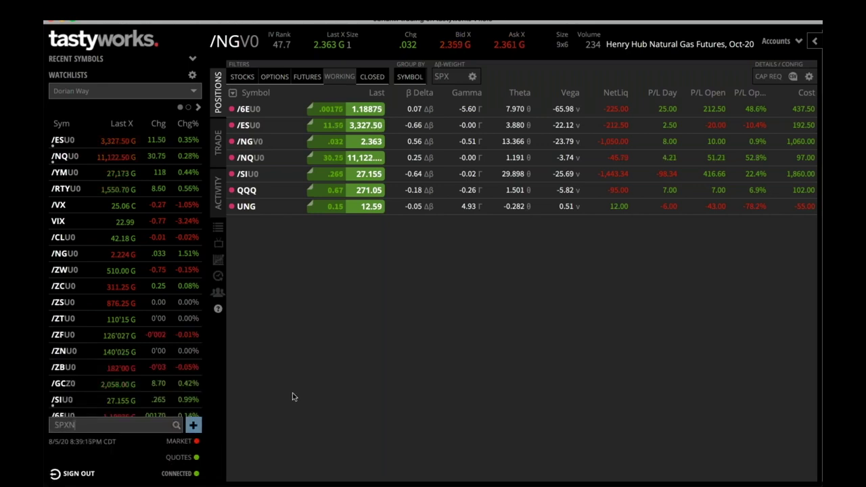
key(BackSpace)
key(BackSpace)
key(BackSpace)
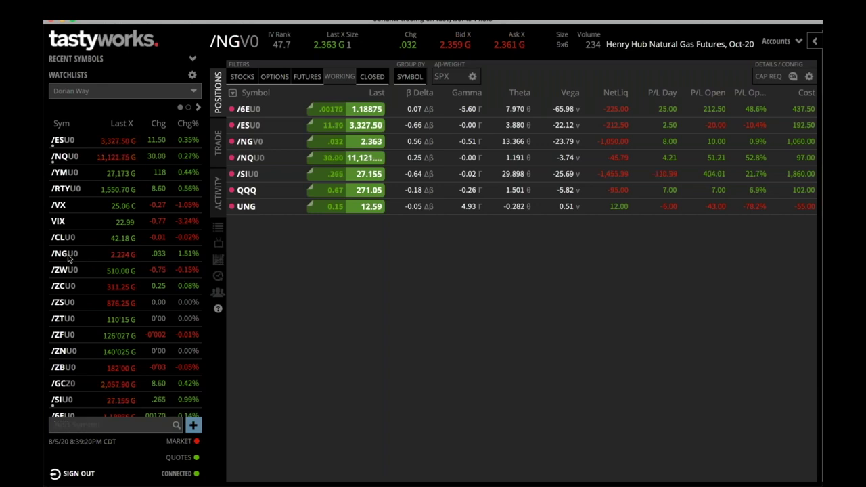
drag(68, 258, 70, 256)
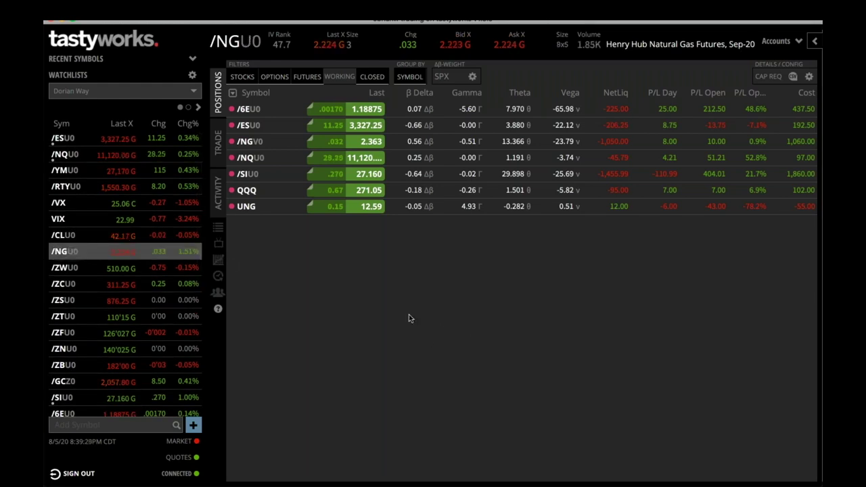
click(218, 144)
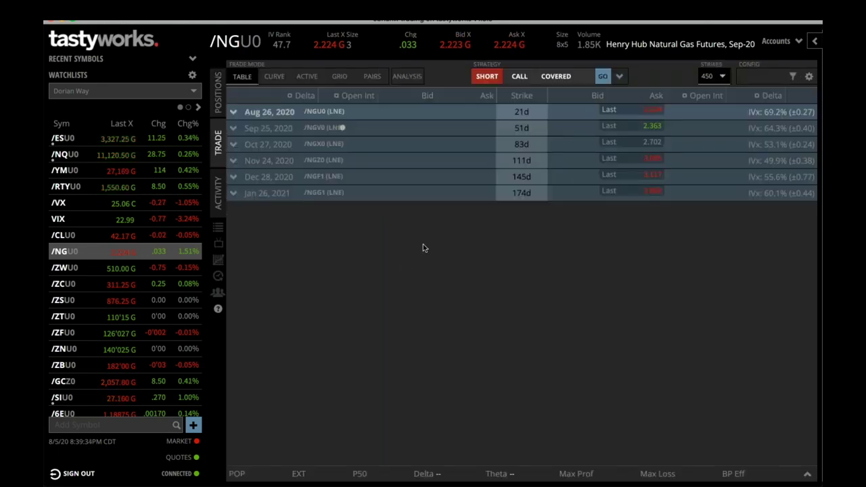
Step: Expand the Oct 27, 2020 expiration to list its call and put strikes
drag(234, 101, 244, 228)
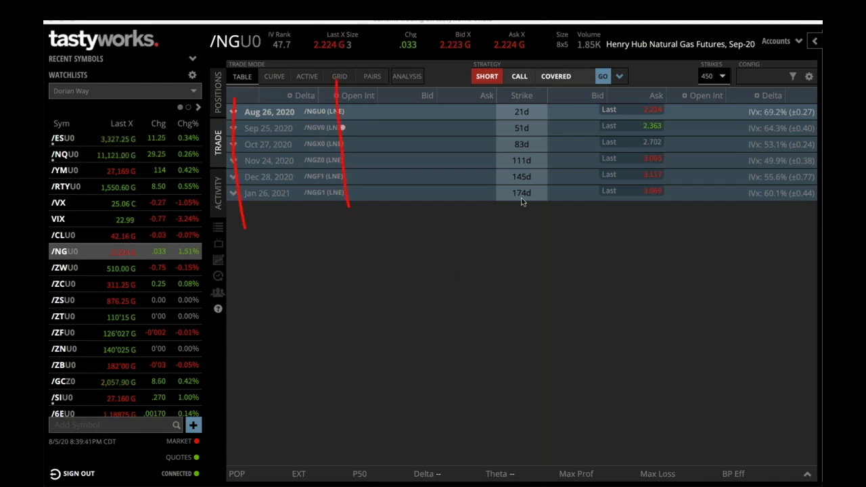
mouse_move(531, 90)
mouse_down()
mouse_move(522, 90)
mouse_move(564, 165)
mouse_move(528, 100)
mouse_up()
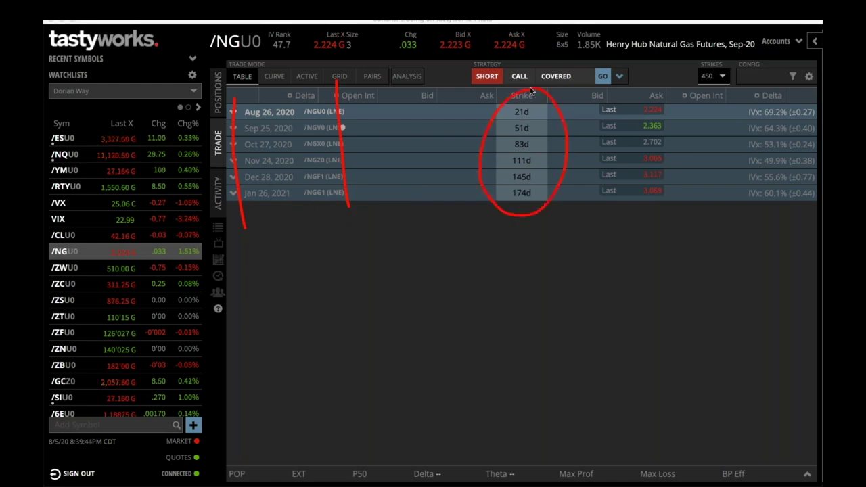
click(521, 144)
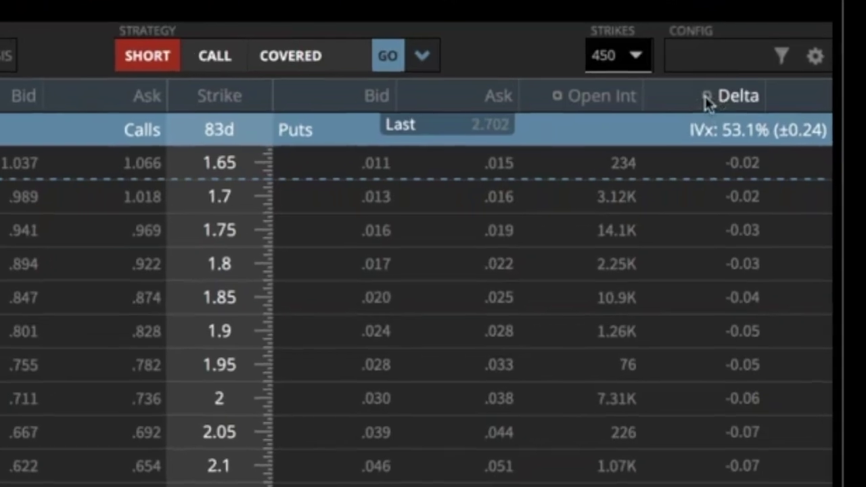
Step: Check the column choices for the calls and puts Delta and Open Int columns, keeping Delta
click(703, 98)
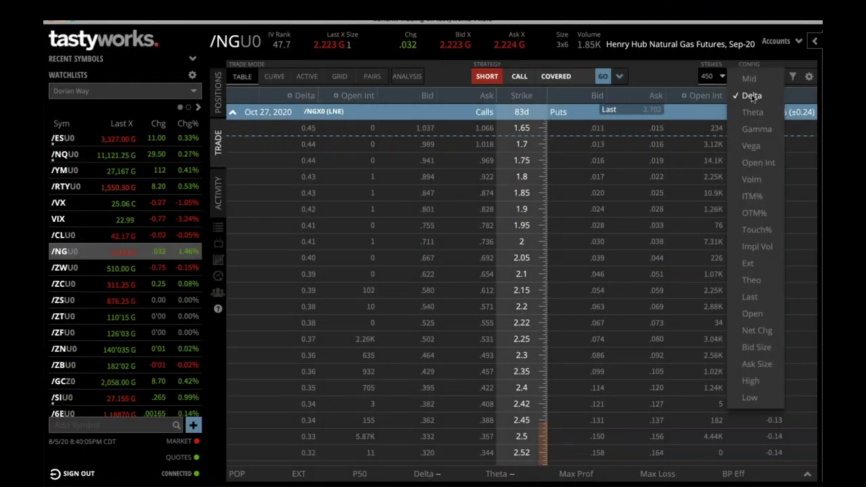
click(752, 97)
click(684, 96)
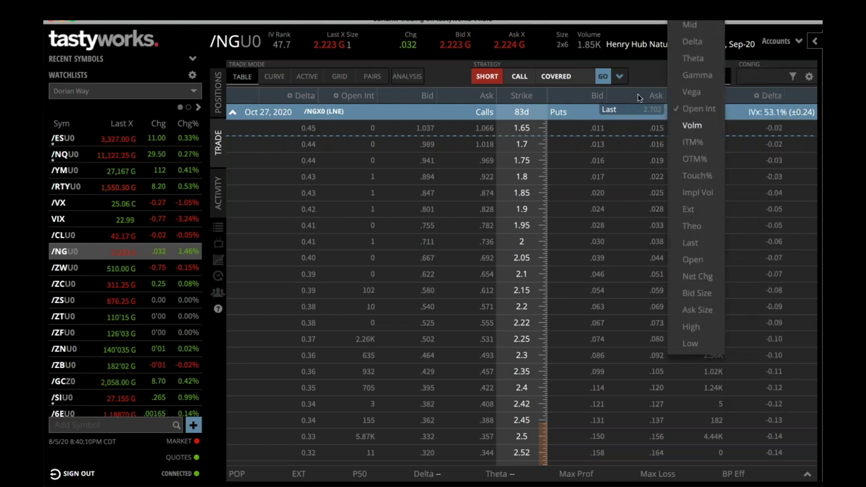
click(336, 98)
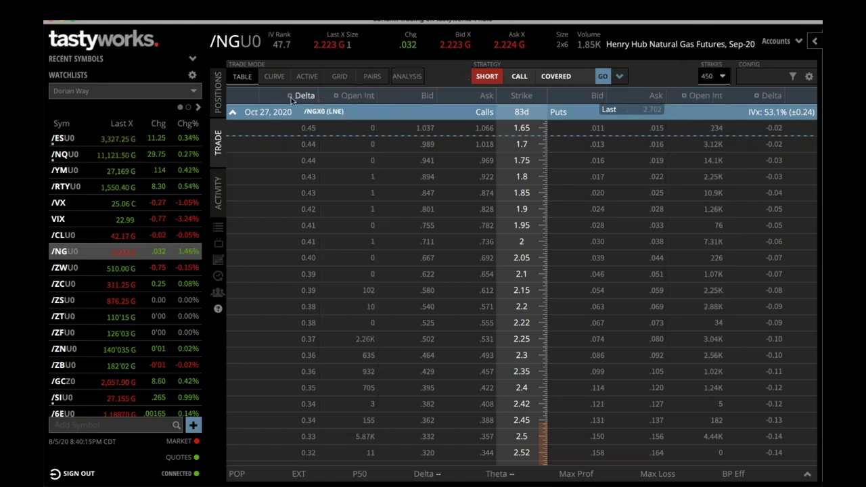
click(294, 100)
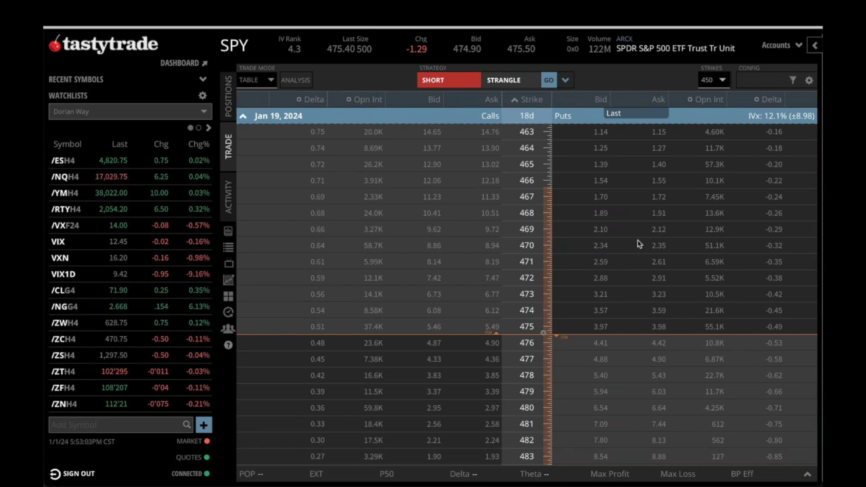
drag(545, 88, 499, 108)
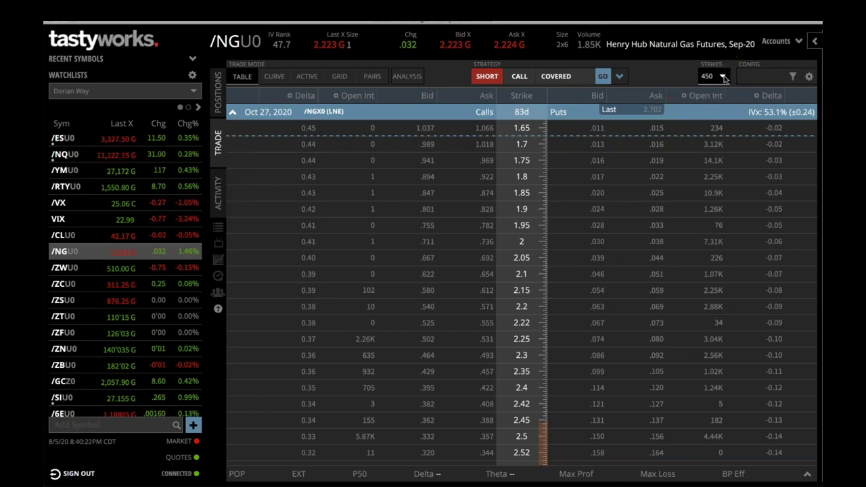
Step: Leave the strikes count at 450 and bring up the trading settings
click(714, 76)
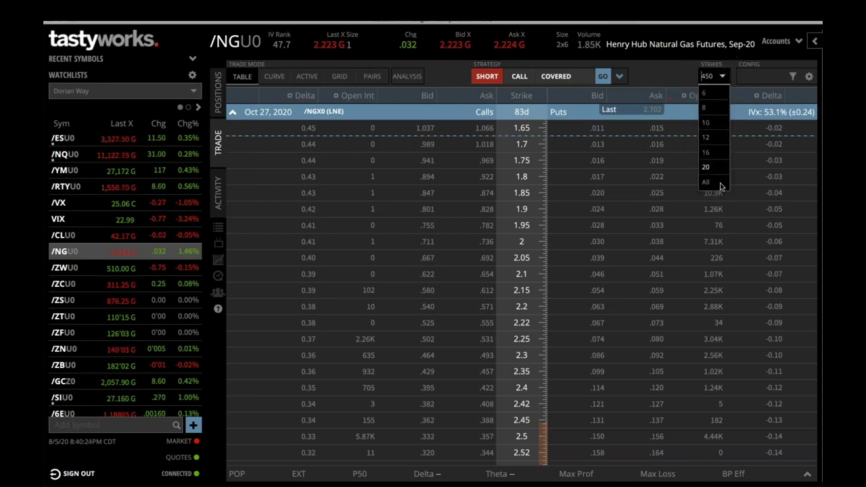
click(675, 82)
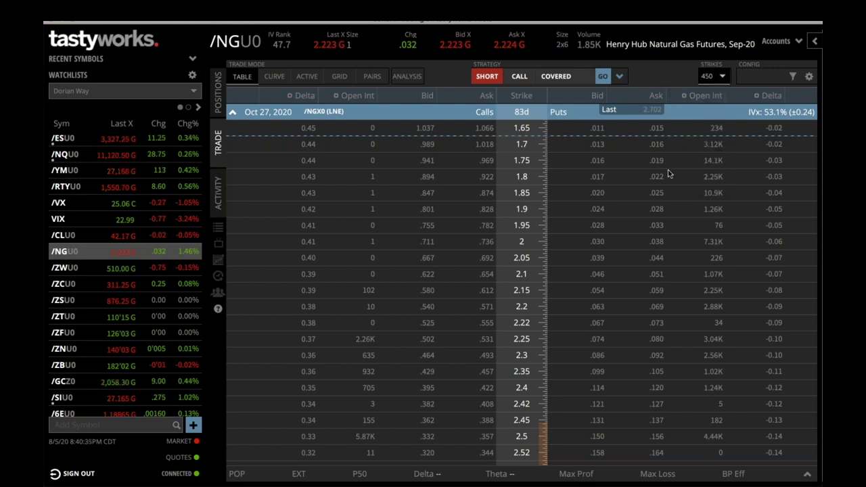
click(808, 77)
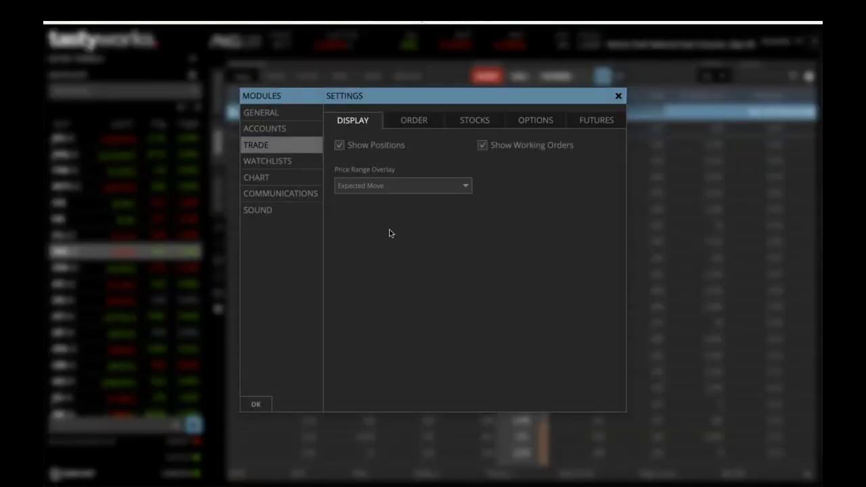
mouse_move(345, 119)
mouse_down()
mouse_move(337, 228)
mouse_move(399, 234)
mouse_up()
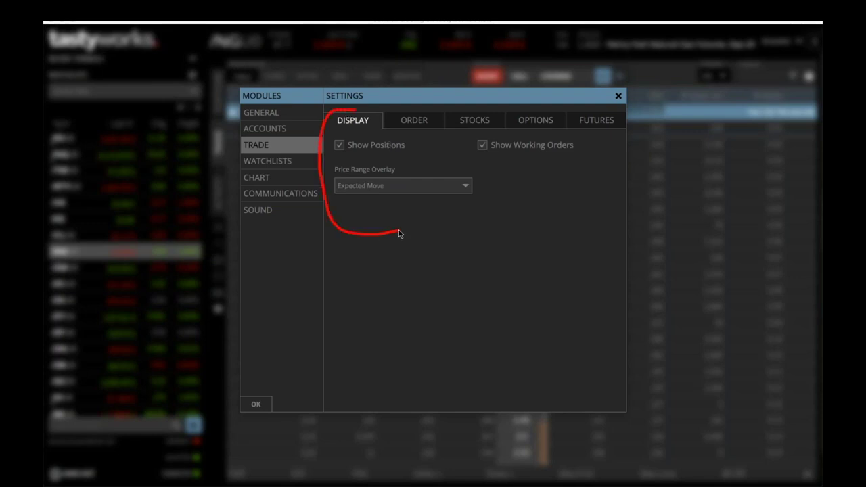
click(416, 120)
mouse_move(341, 133)
mouse_down()
mouse_move(311, 170)
mouse_move(369, 324)
mouse_up()
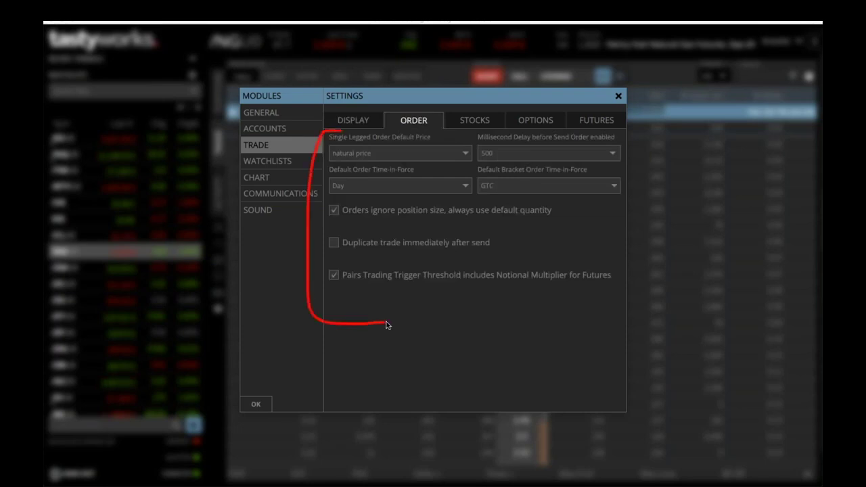
click(474, 120)
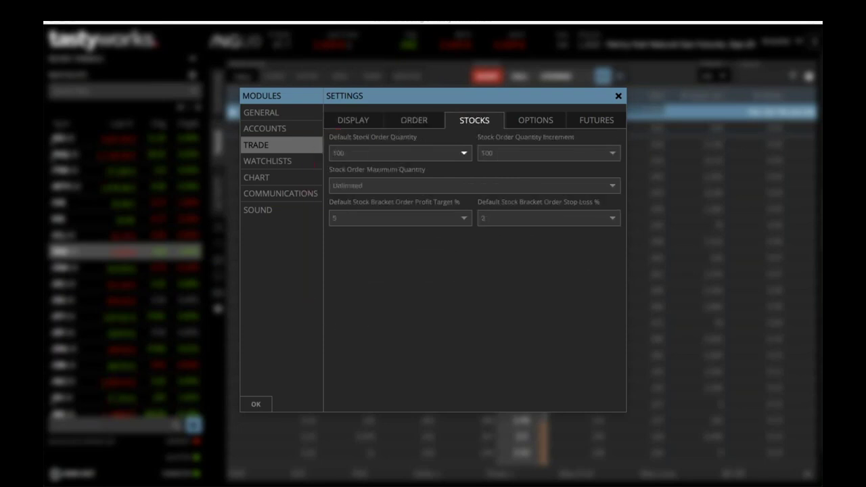
mouse_move(365, 129)
mouse_down()
mouse_move(315, 190)
mouse_move(471, 262)
mouse_up()
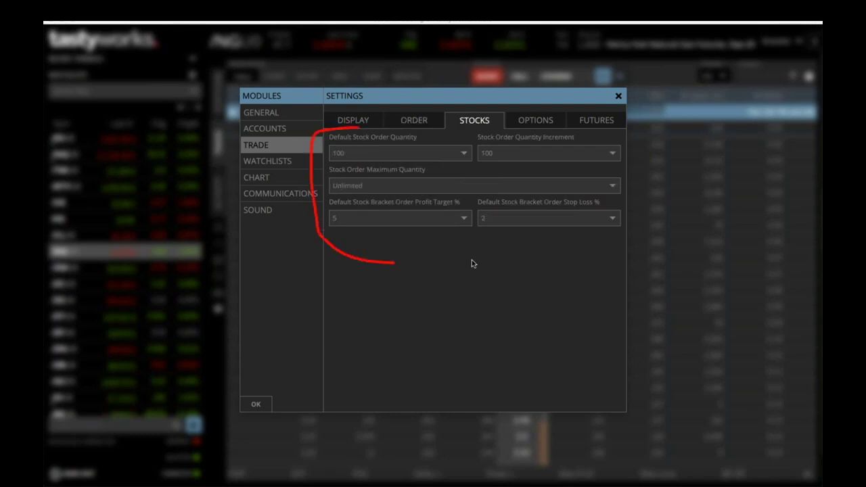
click(537, 119)
mouse_move(368, 128)
mouse_down()
mouse_move(333, 128)
mouse_move(414, 253)
mouse_up()
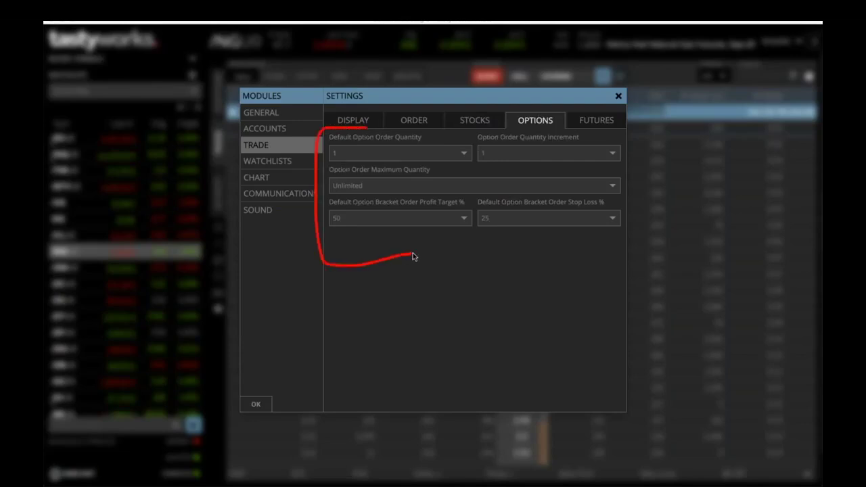
click(590, 125)
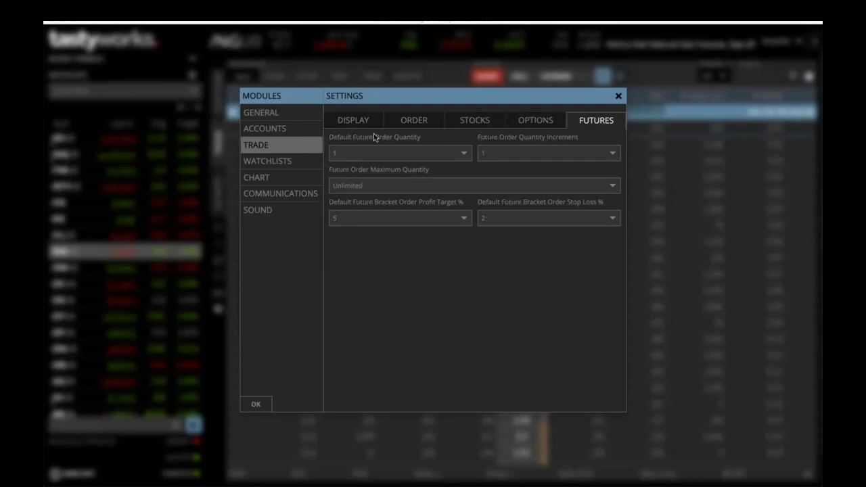
mouse_move(384, 126)
mouse_down()
mouse_move(317, 218)
mouse_move(417, 262)
mouse_up()
mouse_move(261, 282)
mouse_down()
mouse_move(262, 377)
mouse_move(288, 371)
mouse_up()
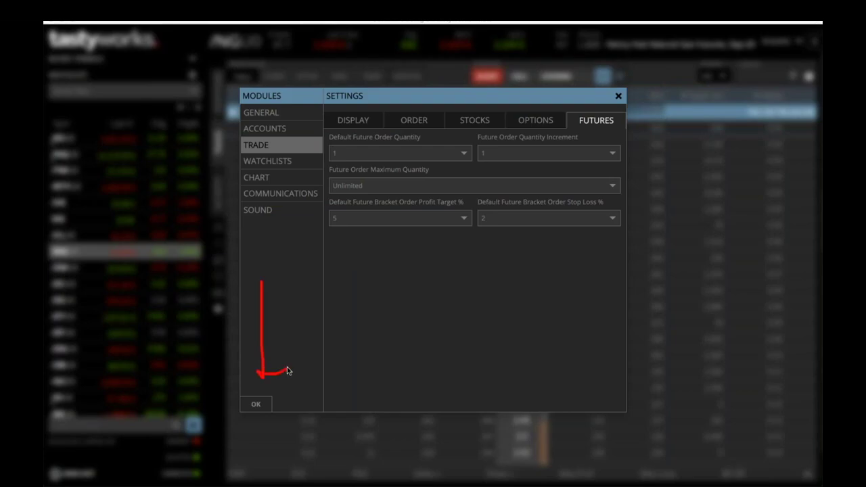
click(256, 404)
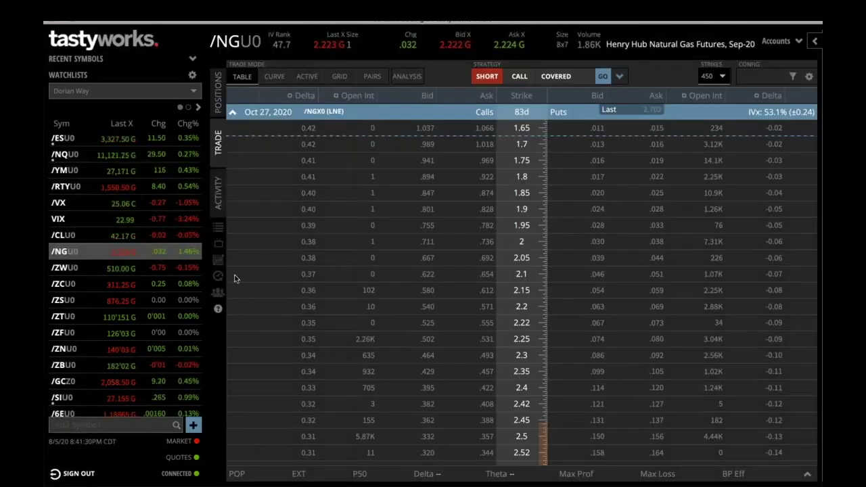
Step: Switch the main view to the /NGU0 price chart and bring up its indicator editor
mouse_move(217, 286)
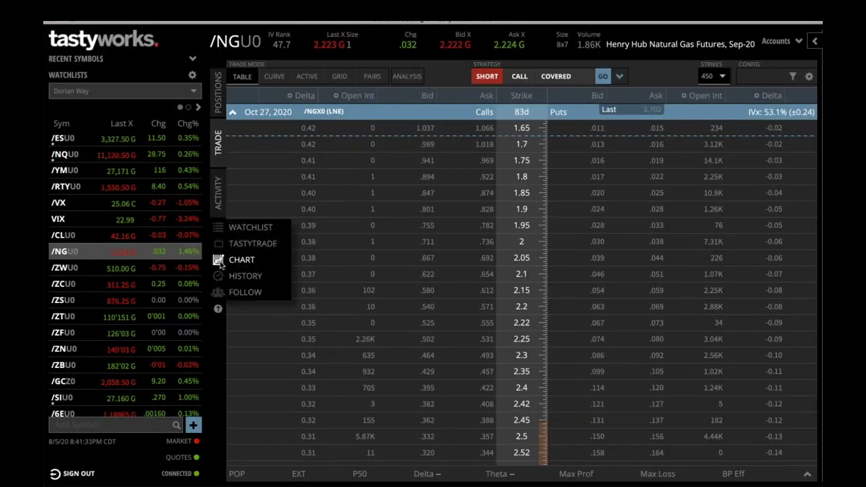
click(219, 261)
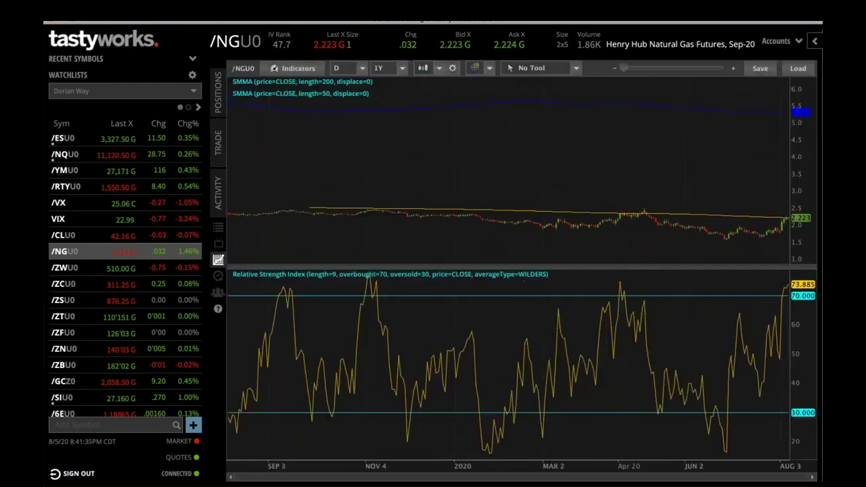
click(292, 70)
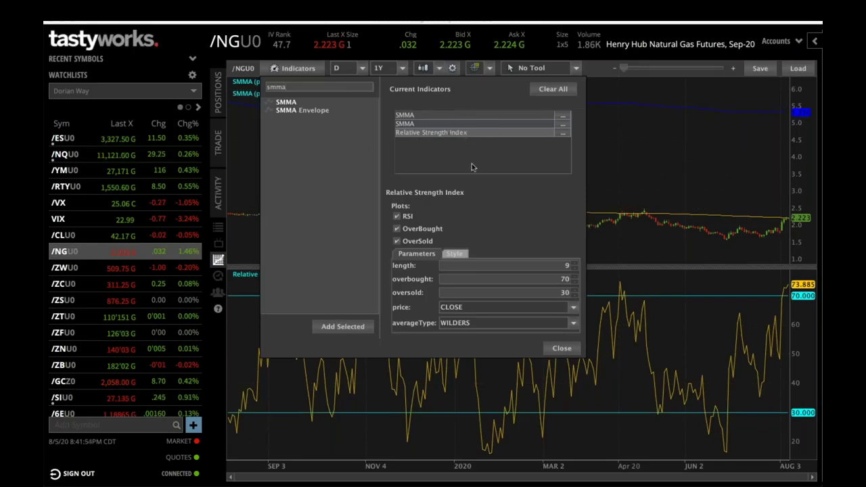
Step: Review the parameters and line styles of both SMMA indicators and the RSI, then close the editor
click(414, 117)
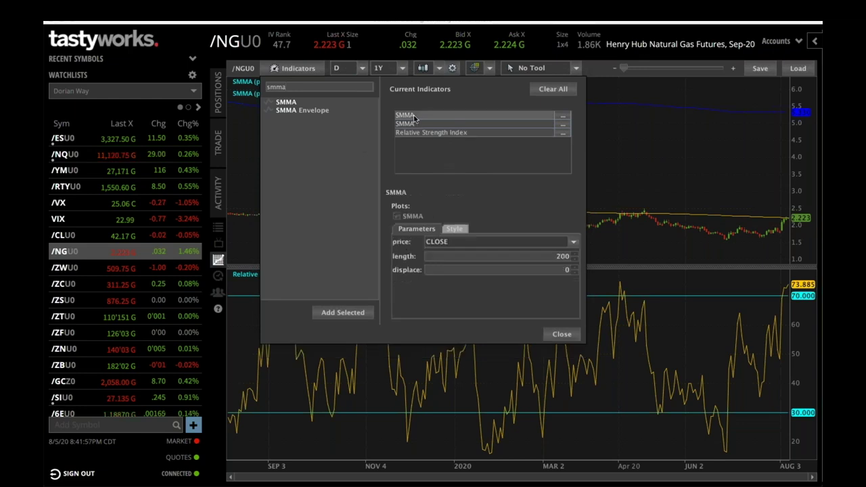
click(450, 230)
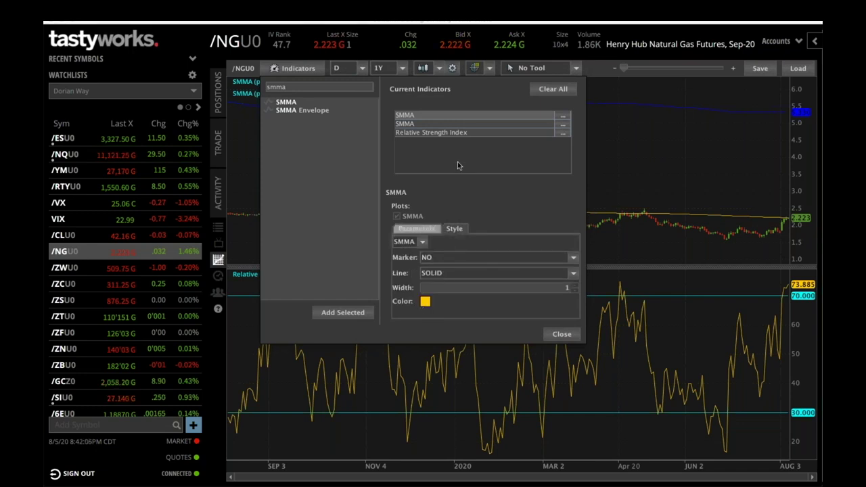
click(429, 123)
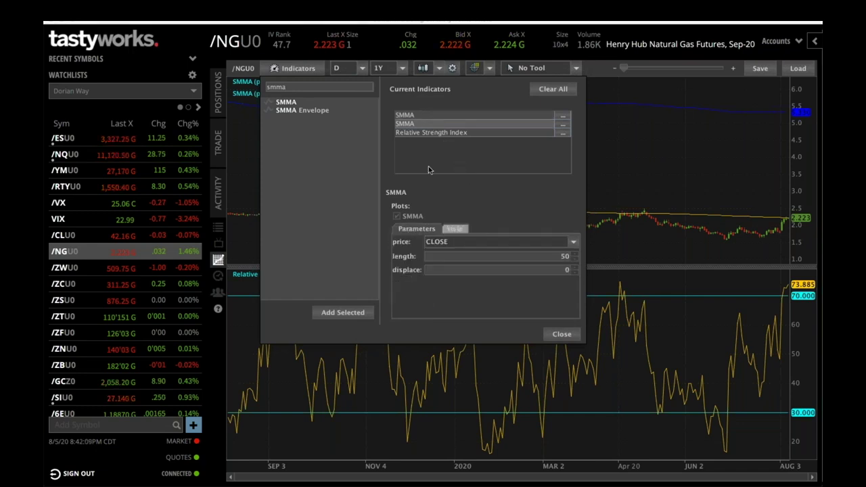
click(456, 229)
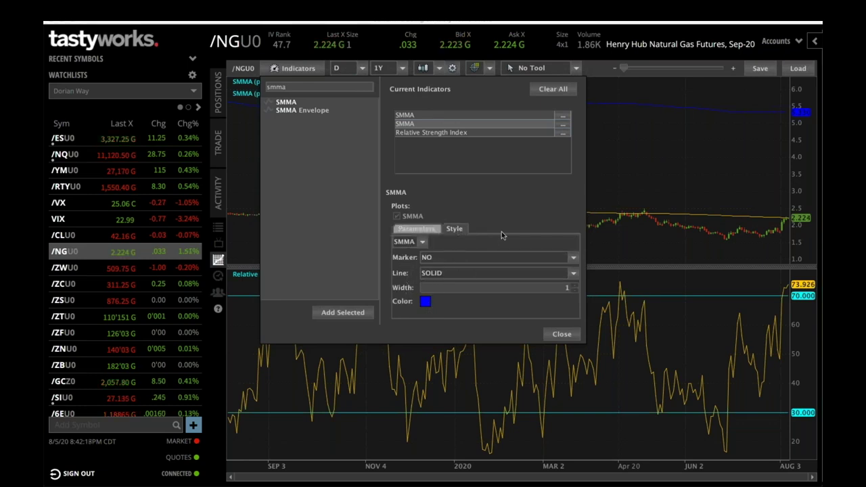
click(448, 132)
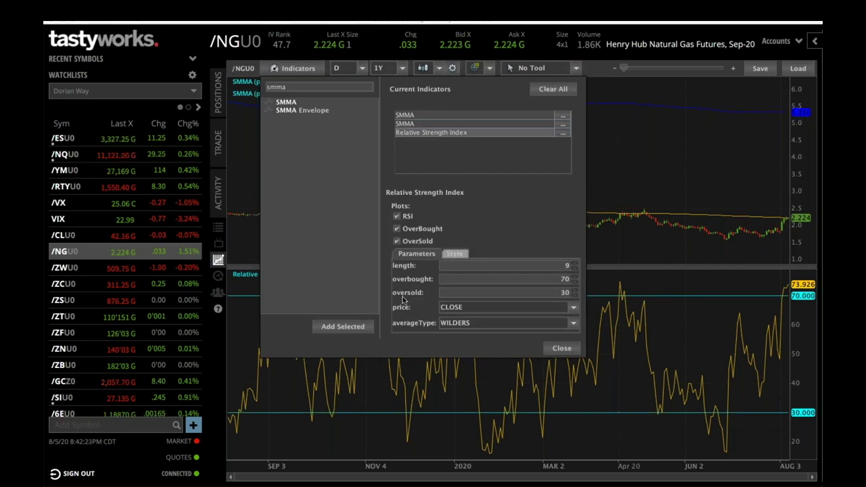
click(455, 255)
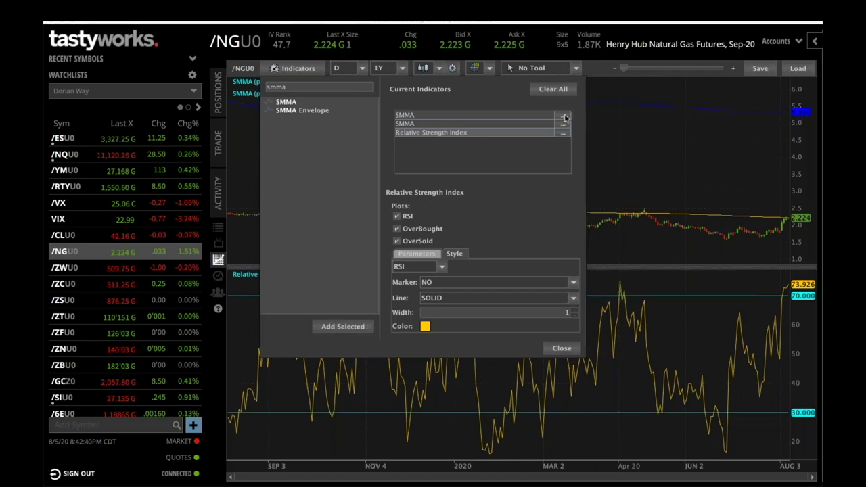
click(559, 349)
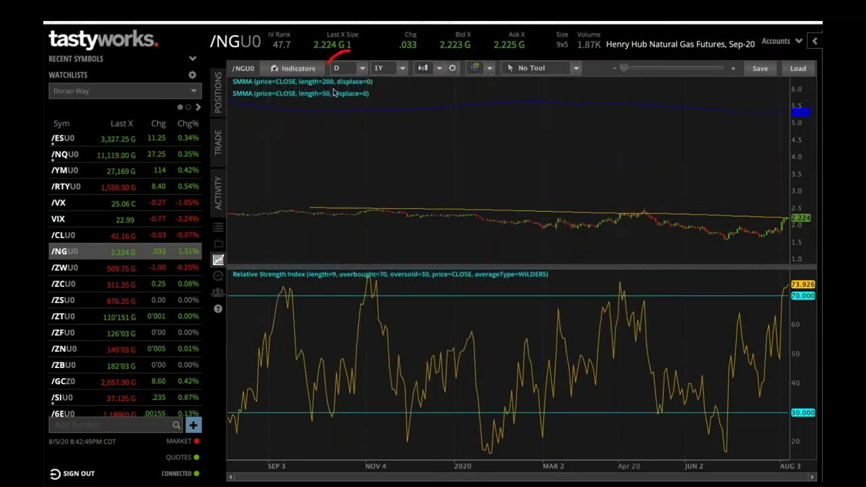
Step: Keep the chart on daily bars and candlestick style, then bring up the chart settings
click(361, 68)
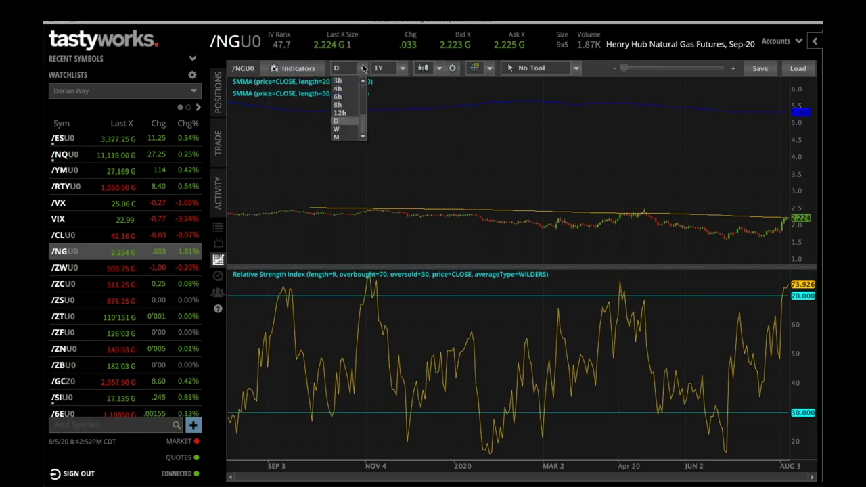
click(398, 108)
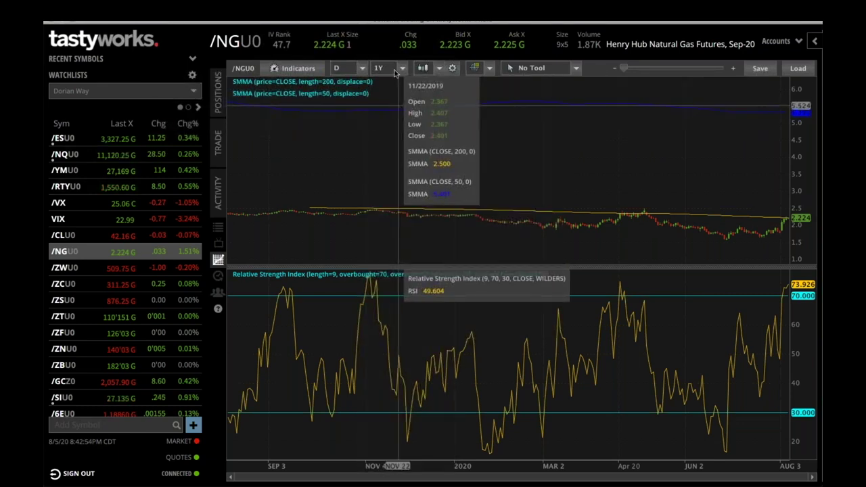
mouse_move(381, 82)
mouse_down()
mouse_move(396, 111)
mouse_move(383, 135)
mouse_up()
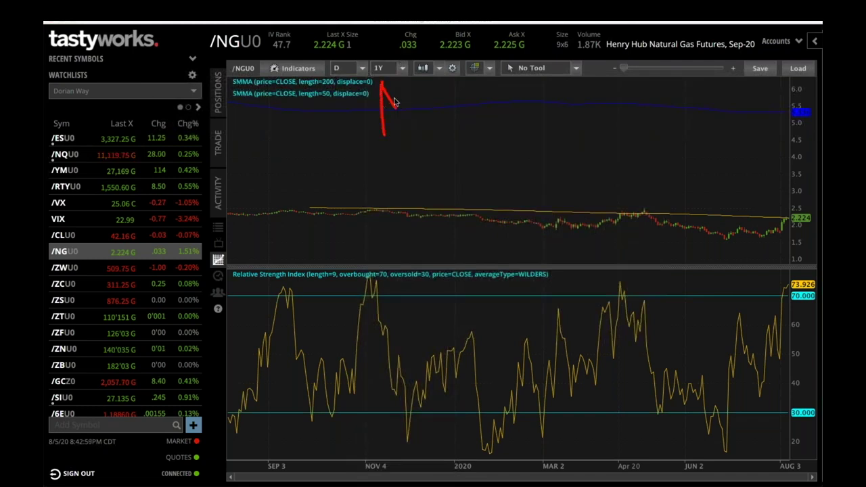
mouse_move(425, 82)
mouse_down()
mouse_move(419, 97)
mouse_move(432, 101)
mouse_move(425, 127)
mouse_up()
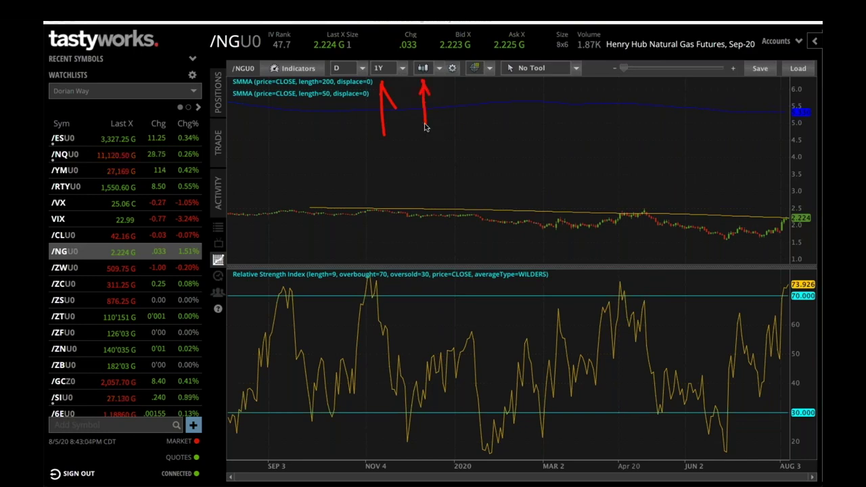
key(Escape)
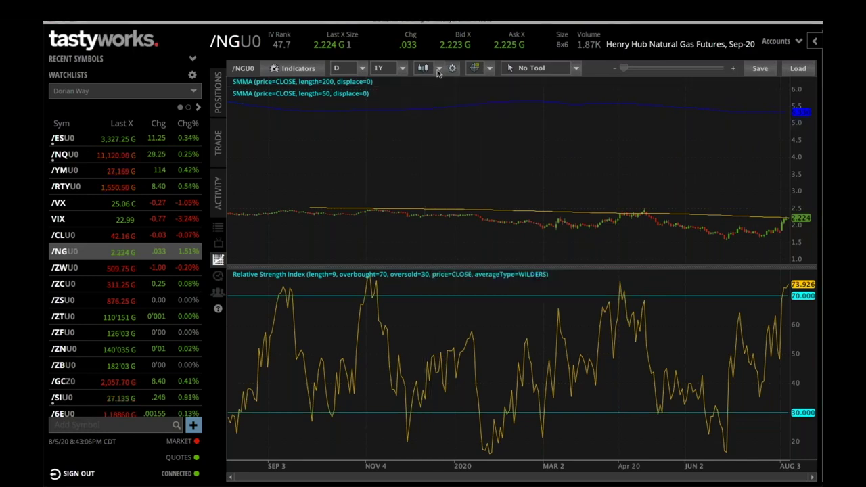
click(439, 71)
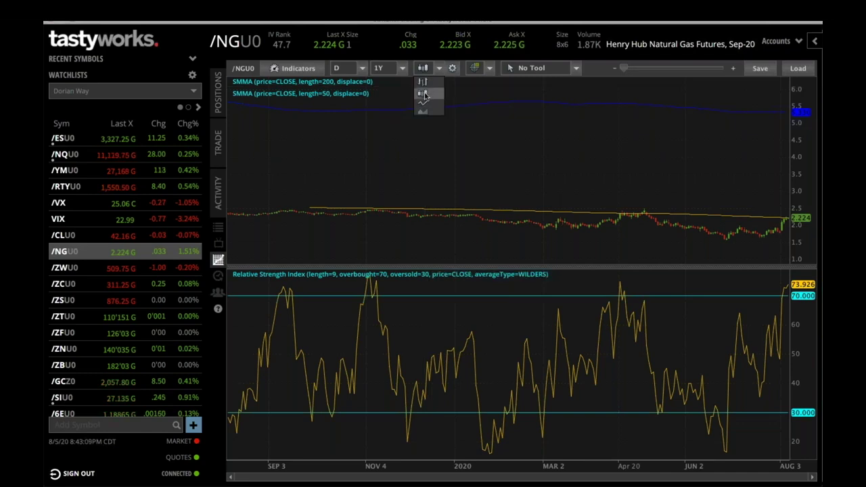
click(425, 94)
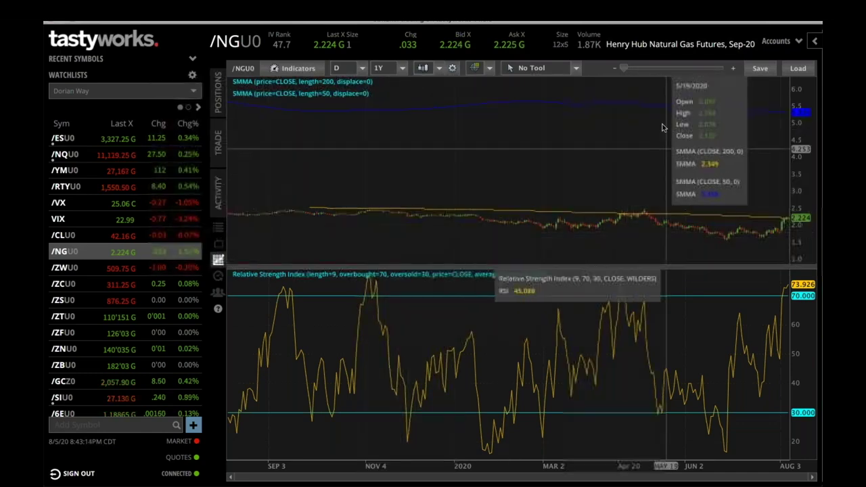
click(453, 69)
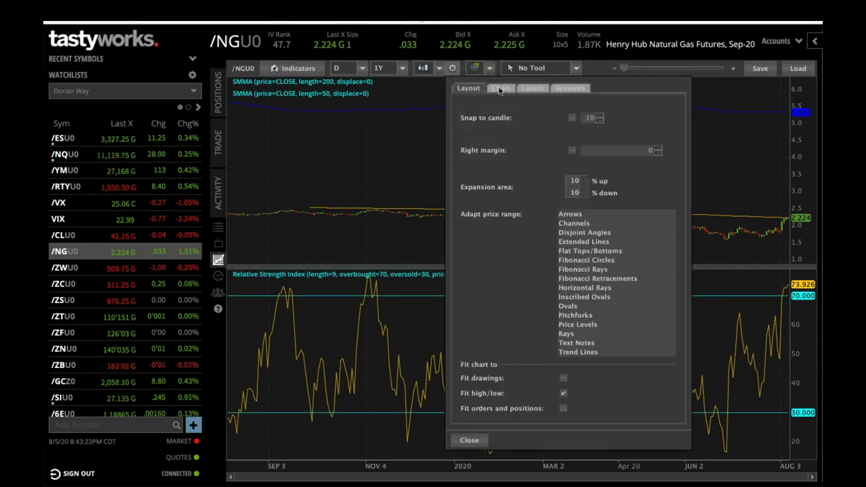
Step: Browse the Chart, Colors and Sessions settings, ending back on Layout
click(504, 88)
click(532, 88)
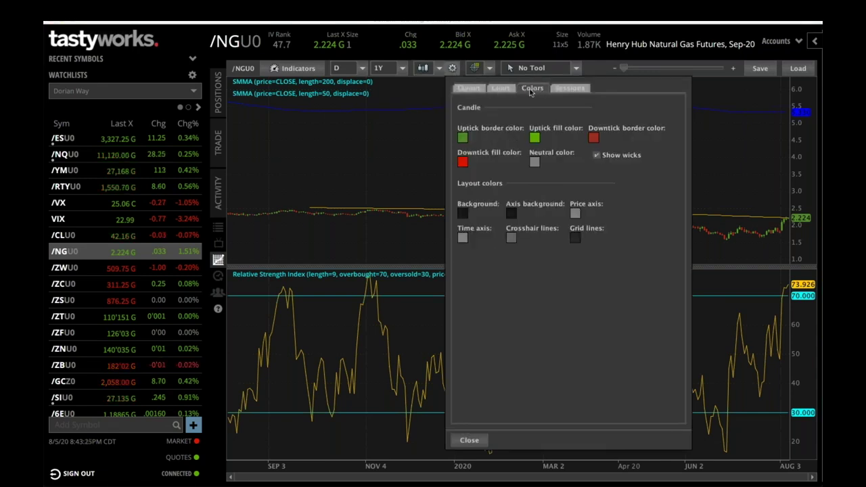
click(570, 89)
click(469, 89)
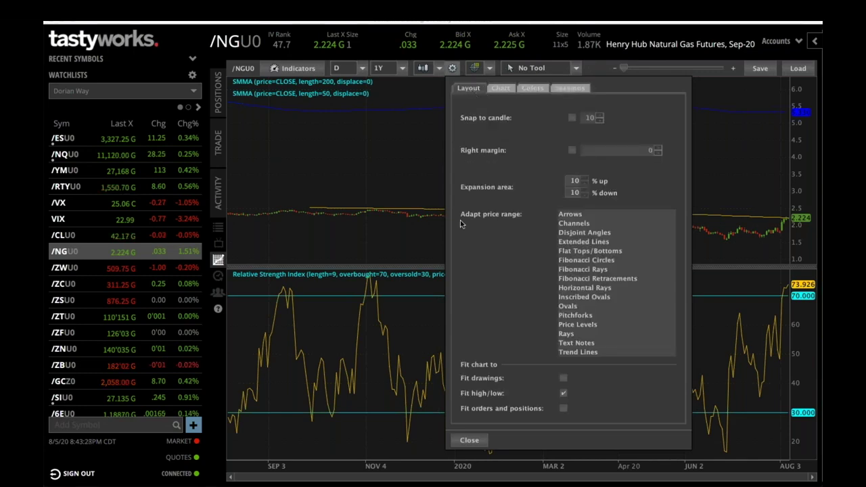